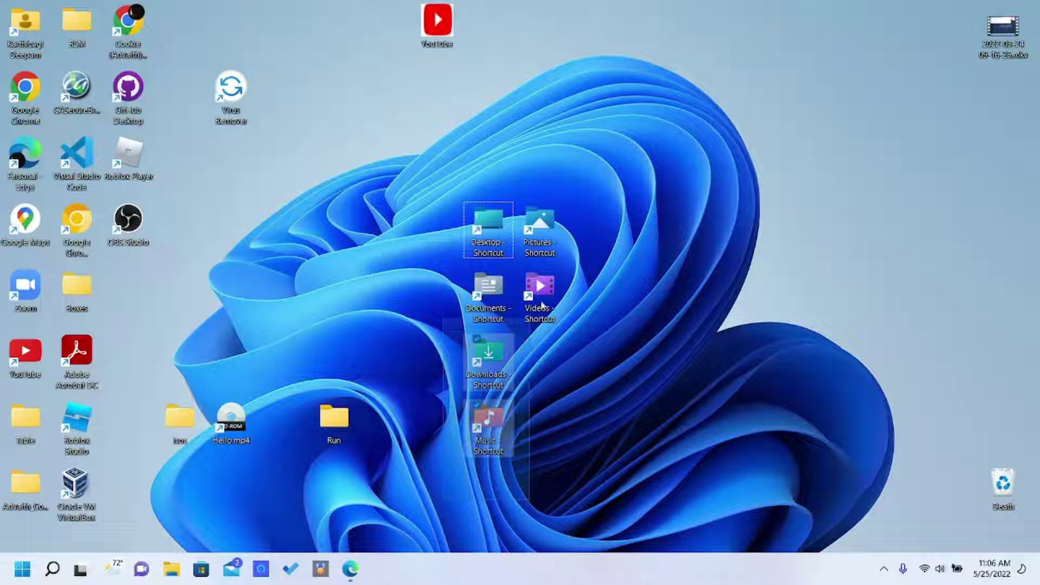
# Batch-rename the six selected folder shortcuts on the desktop with the base name Desktop.
pyautogui.rightClick(546, 245)
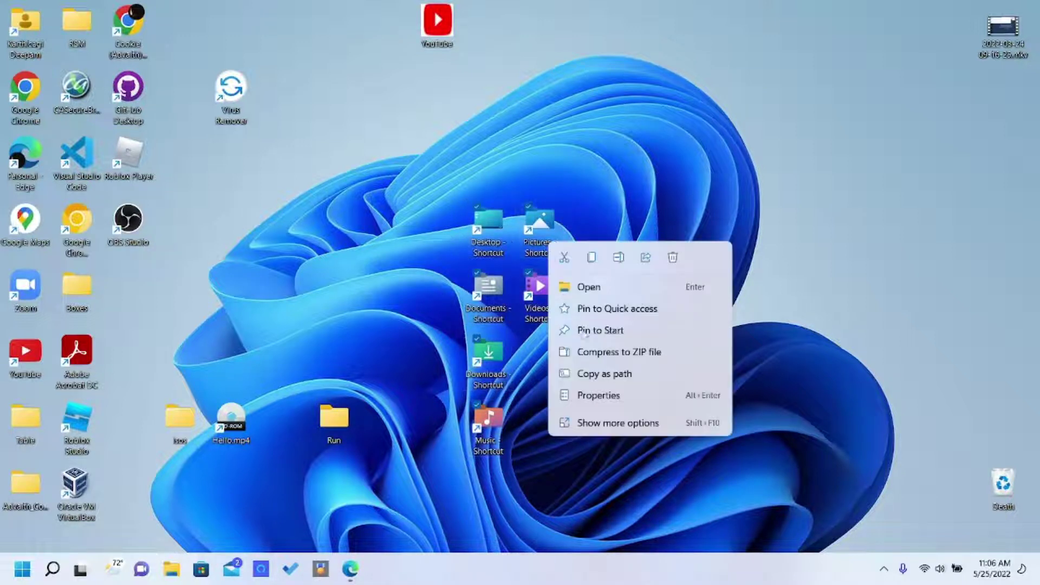
pyautogui.click(618, 257)
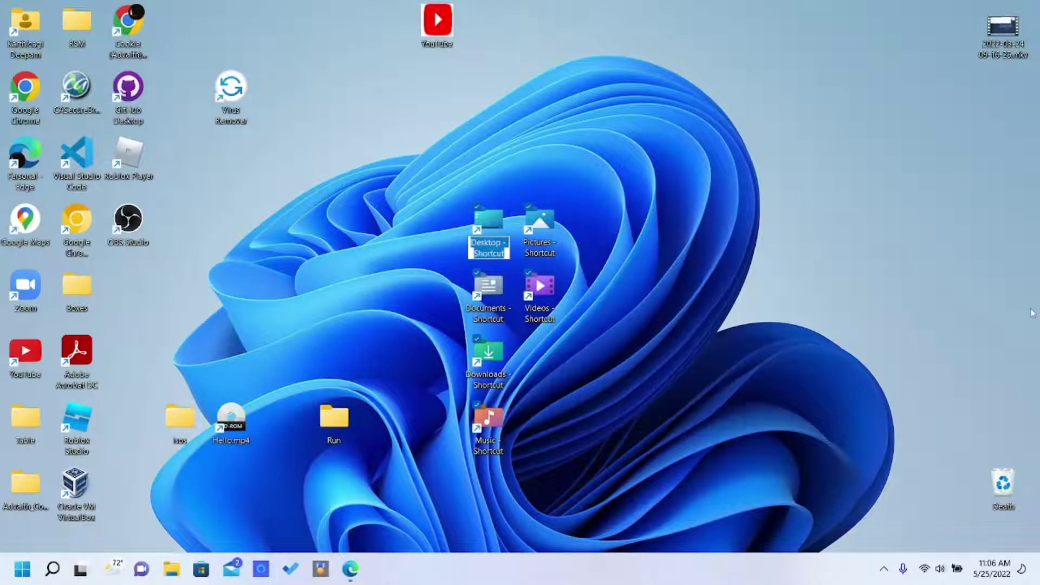
pyautogui.press('Right')
pyautogui.press('BackSpace')
pyautogui.press('BackSpace')
pyautogui.press('BackSpace')
pyautogui.press('BackSpace')
pyautogui.press('BackSpace')
pyautogui.press('BackSpace')
pyautogui.press('BackSpace')
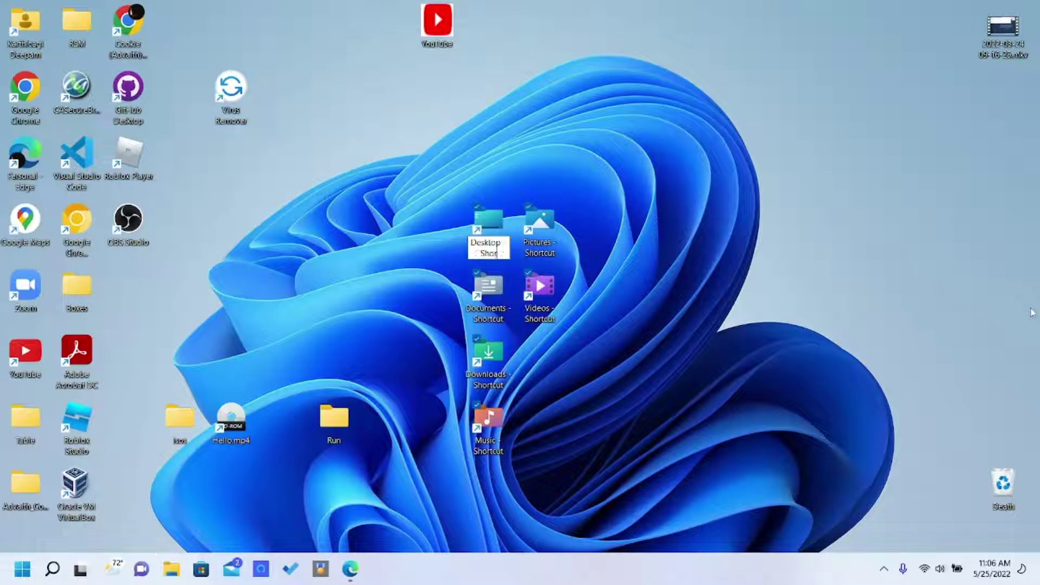
pyautogui.press('BackSpace')
pyautogui.press('BackSpace')
pyautogui.press('BackSpace')
pyautogui.press('BackSpace')
pyautogui.press('Return')
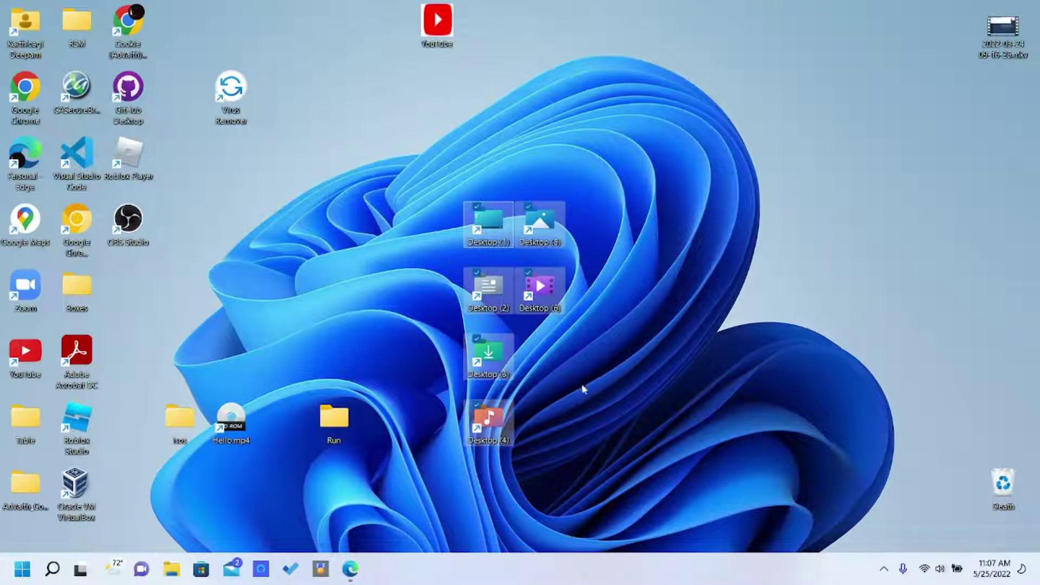
pyautogui.click(728, 306)
pyautogui.rightClick(807, 265)
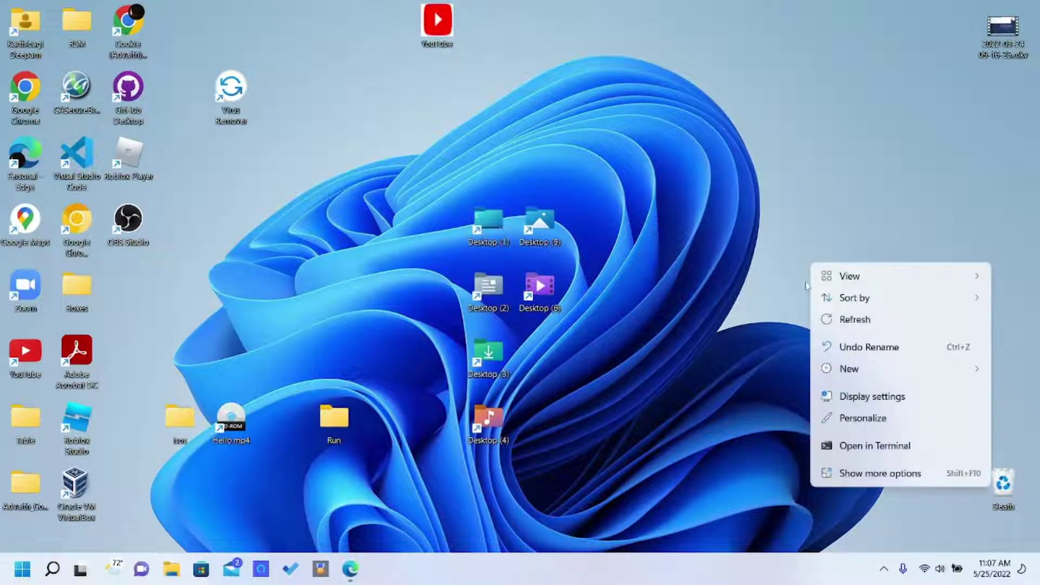
pyautogui.moveTo(869, 370)
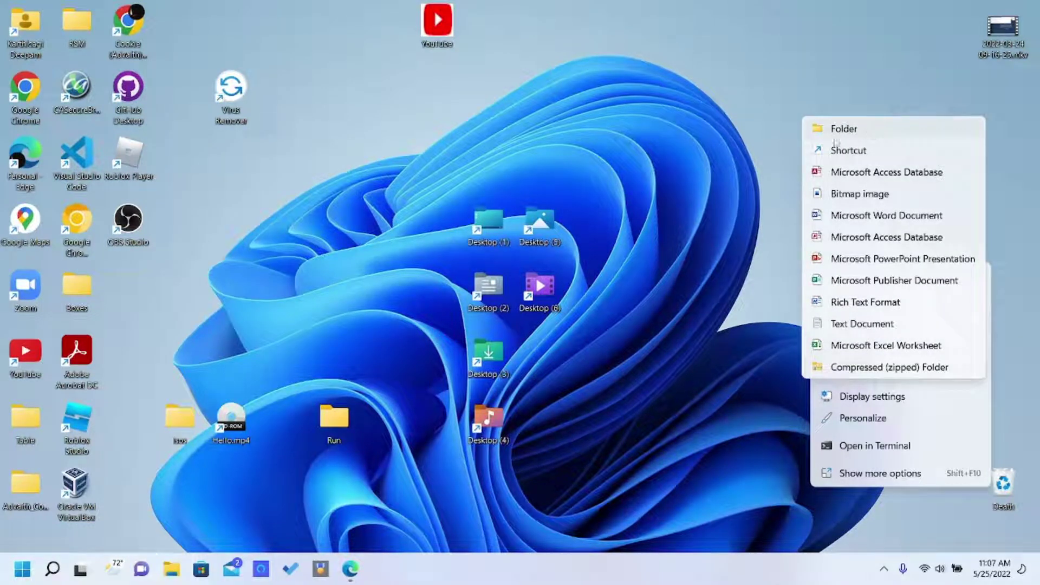
pyautogui.click(325, 430)
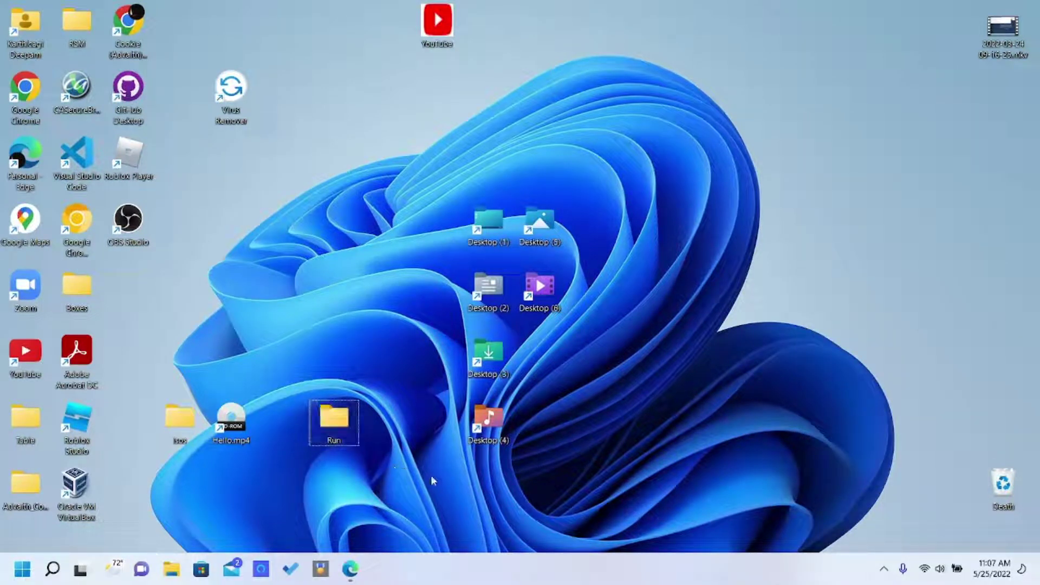
# Move the six numbered Desktop shortcuts from the desktop into the Run folder and open that folder.
pyautogui.moveTo(431, 476); pyautogui.dragTo(343, 416)
pyautogui.doubleClick(342, 415)
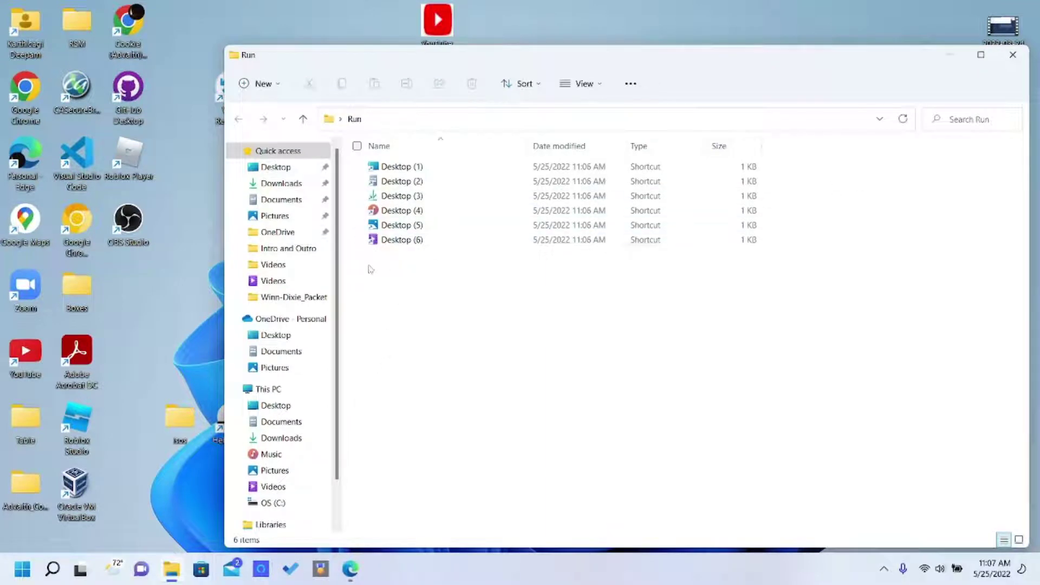
pyautogui.click(457, 238)
# Rename the Desktop (1) shortcut in the Run folder as Desktop.
pyautogui.click(430, 167)
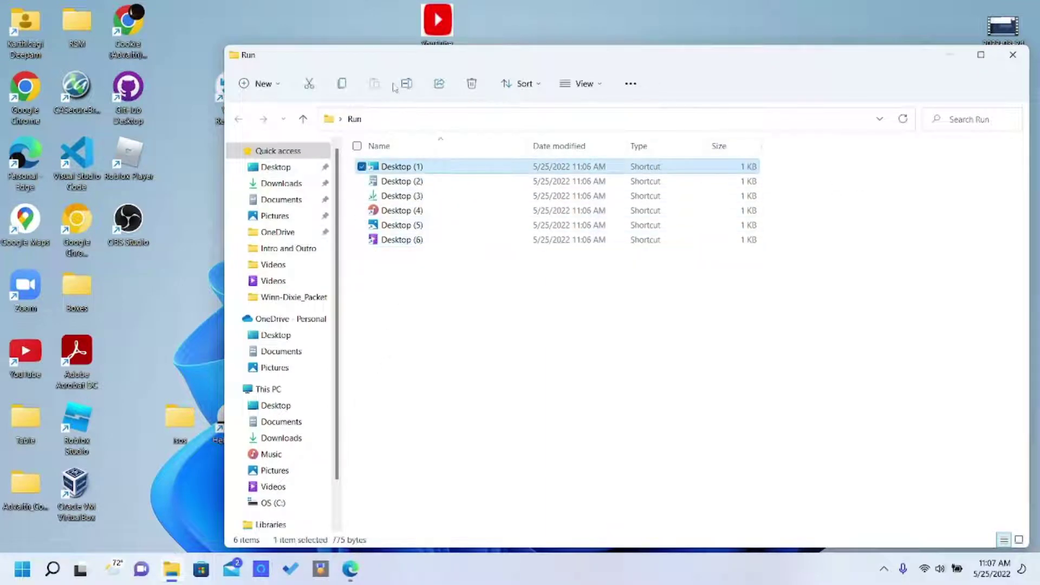
pyautogui.click(407, 83)
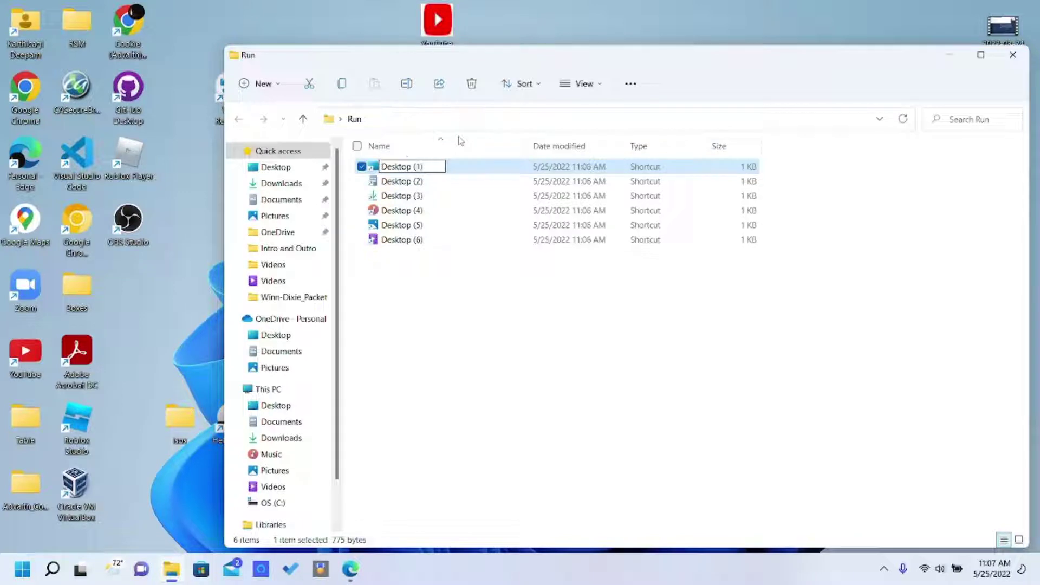
pyautogui.write('Desktop')
pyautogui.press('Return')
# Rename the Desktop (2) shortcut in the Run folder as Documents.
pyautogui.click(447, 184)
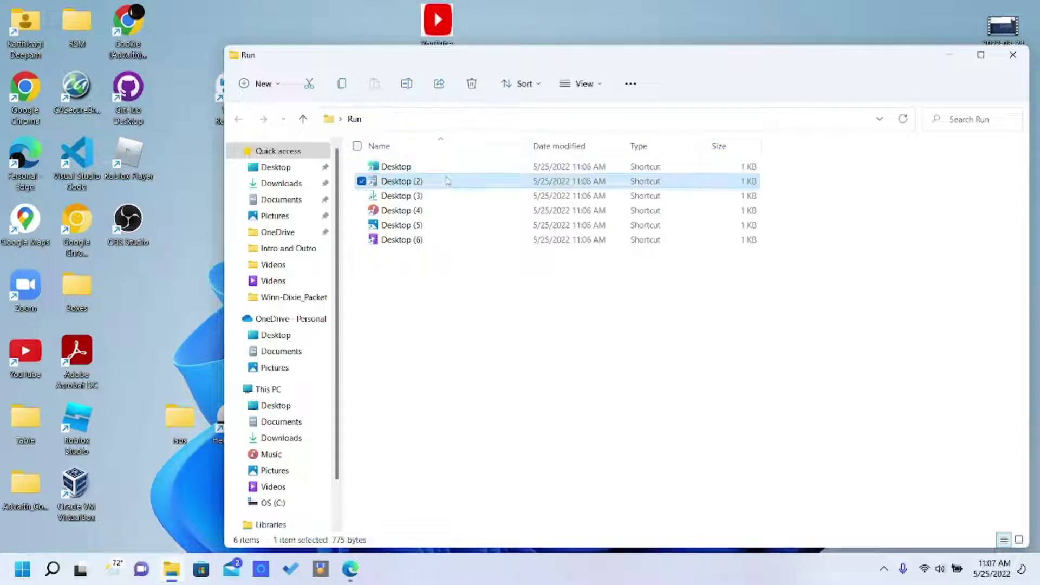
pyautogui.click(407, 83)
pyautogui.press('BackSpace')
pyautogui.write('Docu')
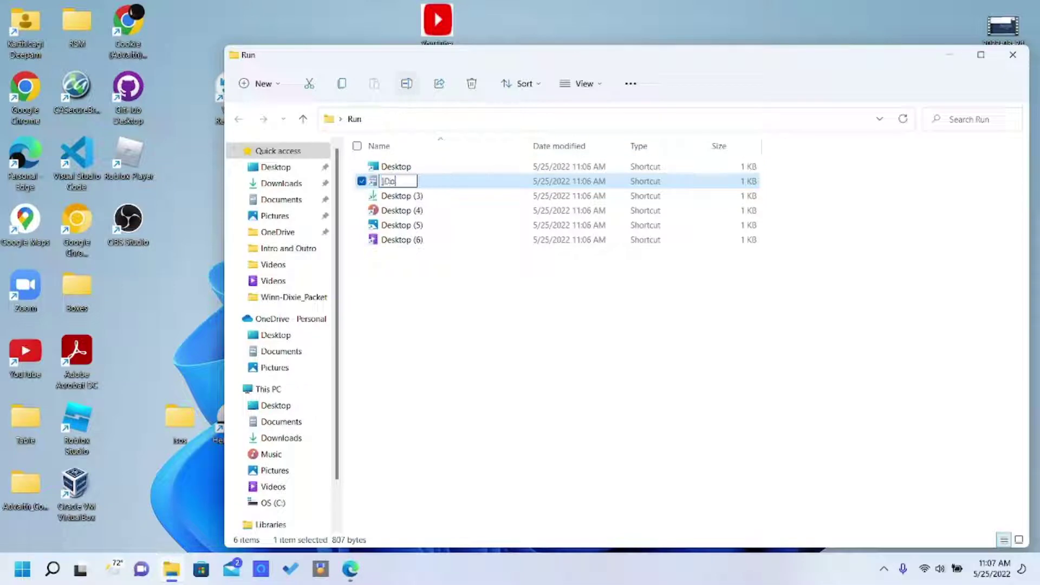
pyautogui.press('BackSpace')
pyautogui.press('BackSpace')
pyautogui.press('BackSpace')
pyautogui.press('BackSpace')
pyautogui.write('Documents')
pyautogui.press('Return')
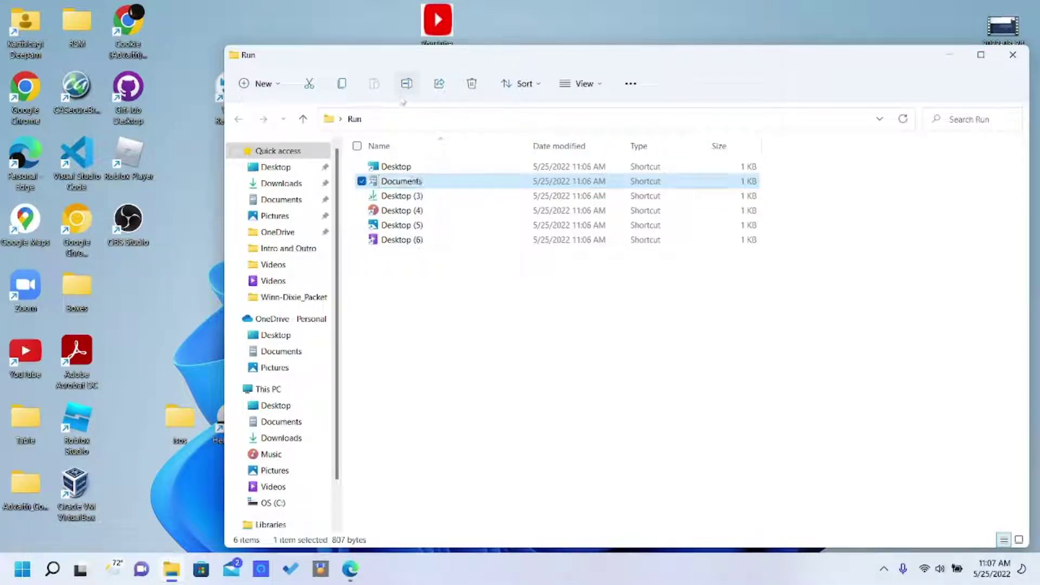
# Rename the Desktop (3) shortcut in the Run folder as Downloads.
pyautogui.press('Down')
pyautogui.press('F2')
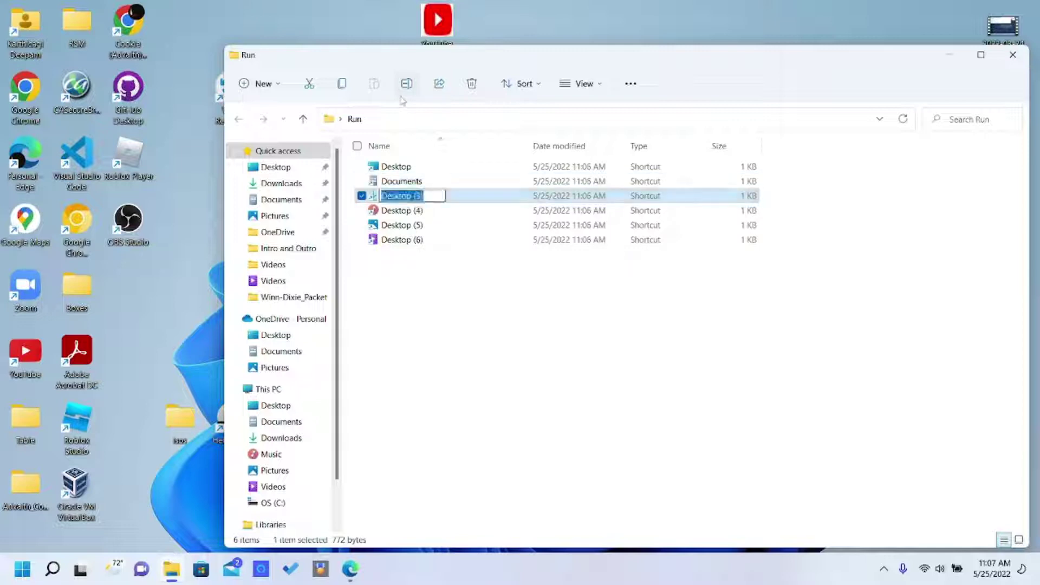
pyautogui.write('Downloads')
pyautogui.press('Return')
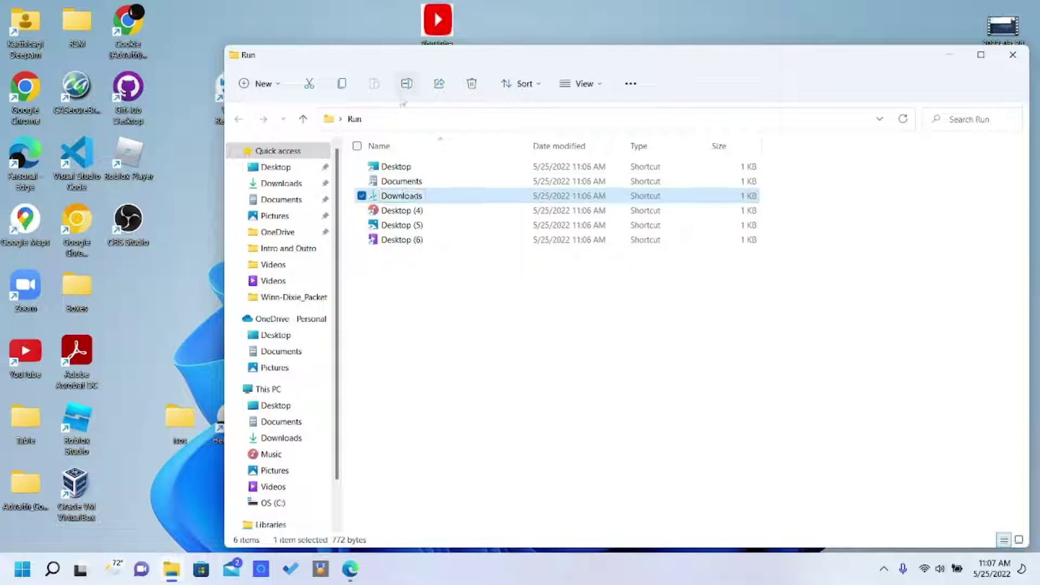
# Rename the Desktop (4) shortcut in the Run folder as Music.
pyautogui.press('Down')
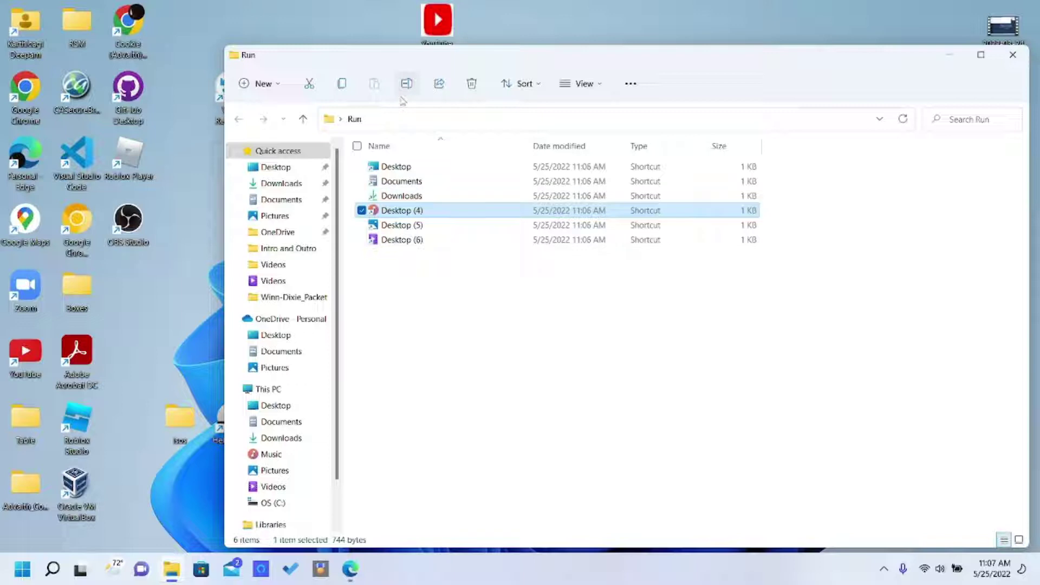
pyautogui.press('F2')
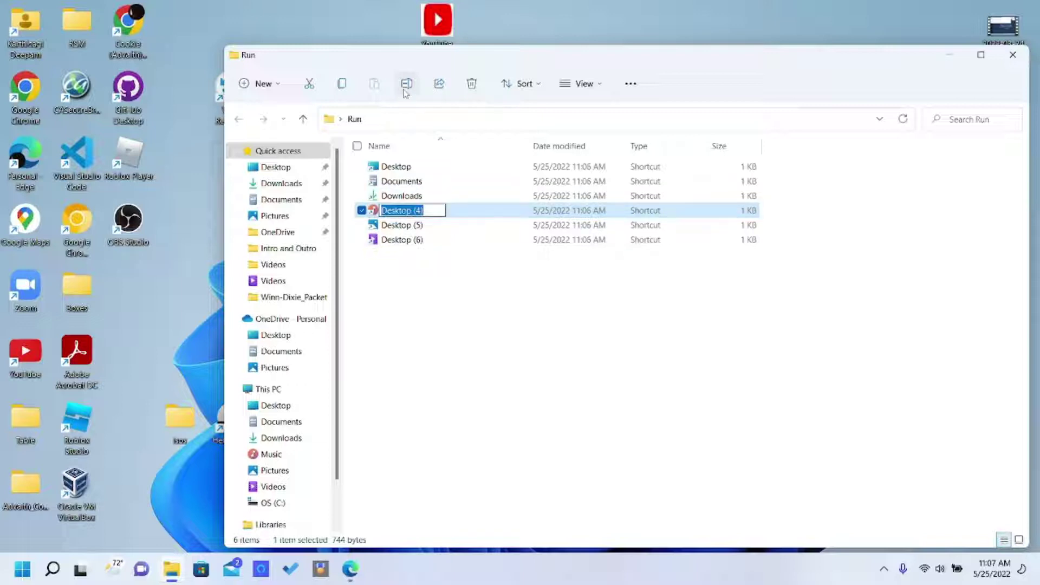
pyautogui.write('Music')
pyautogui.press('Return')
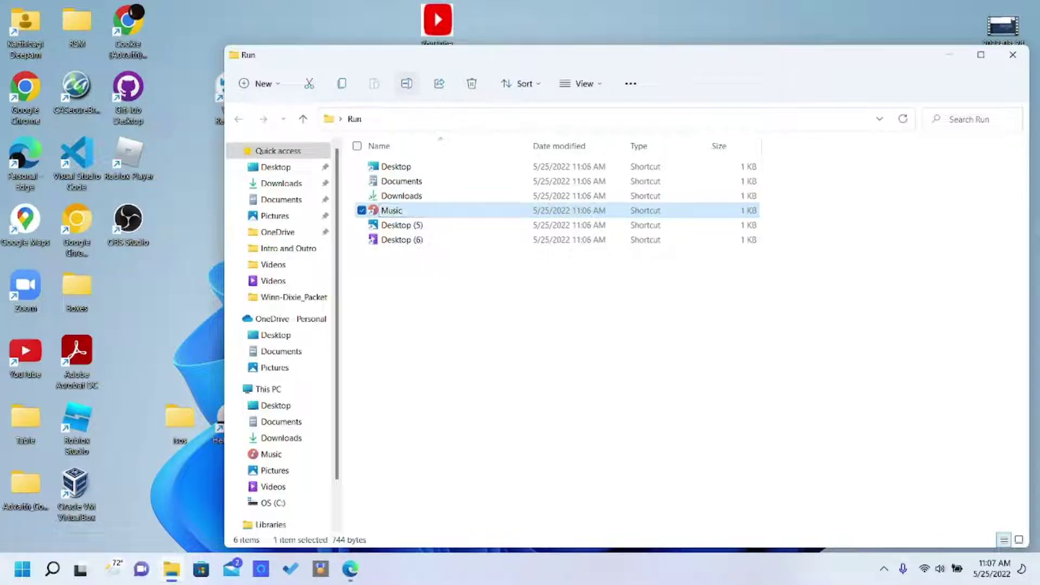
# Rename the Desktop (5) shortcut in the Run folder as Pictures.
pyautogui.press('Down')
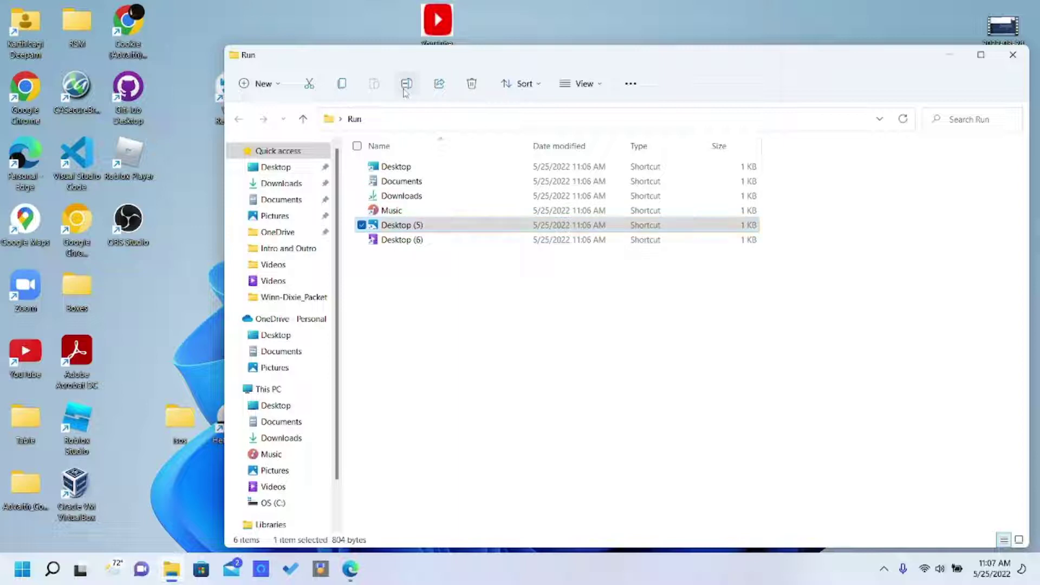
pyautogui.click(405, 87)
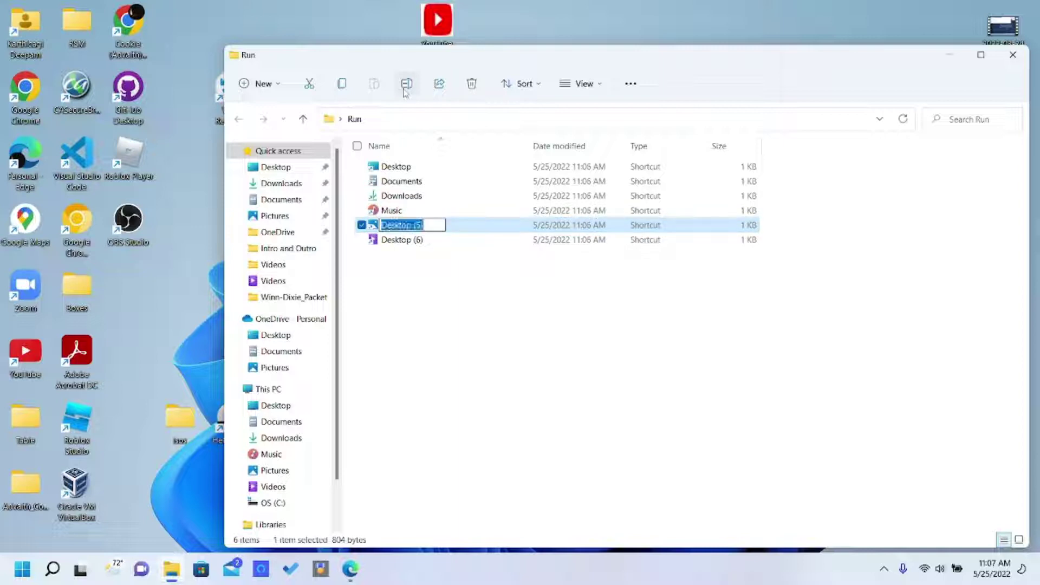
pyautogui.write('Pictures')
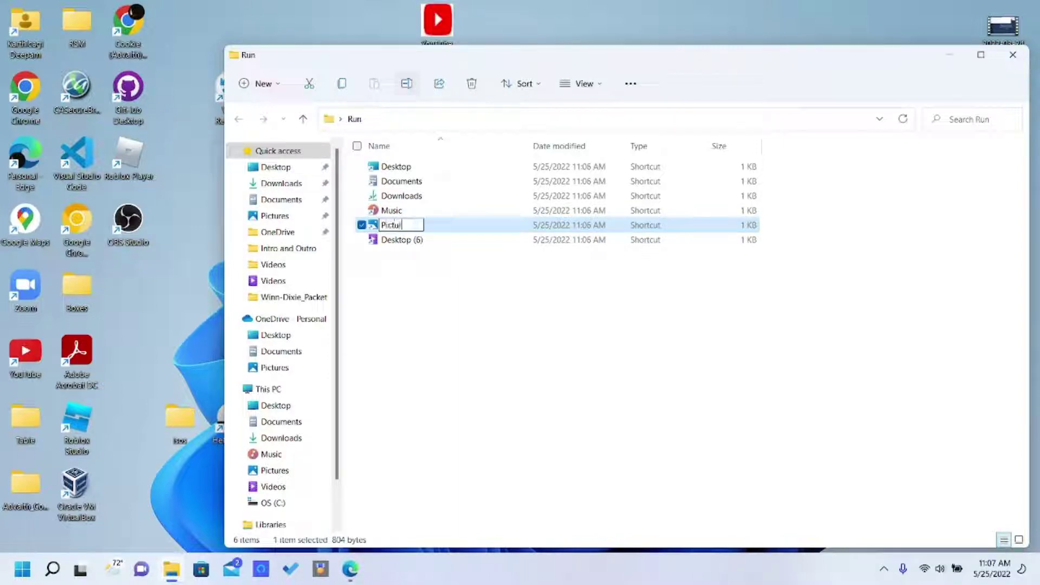
pyautogui.press('Return')
# Rename the Desktop (6) shortcut in the Run folder as Videos and clear the selection.
pyautogui.press('Down')
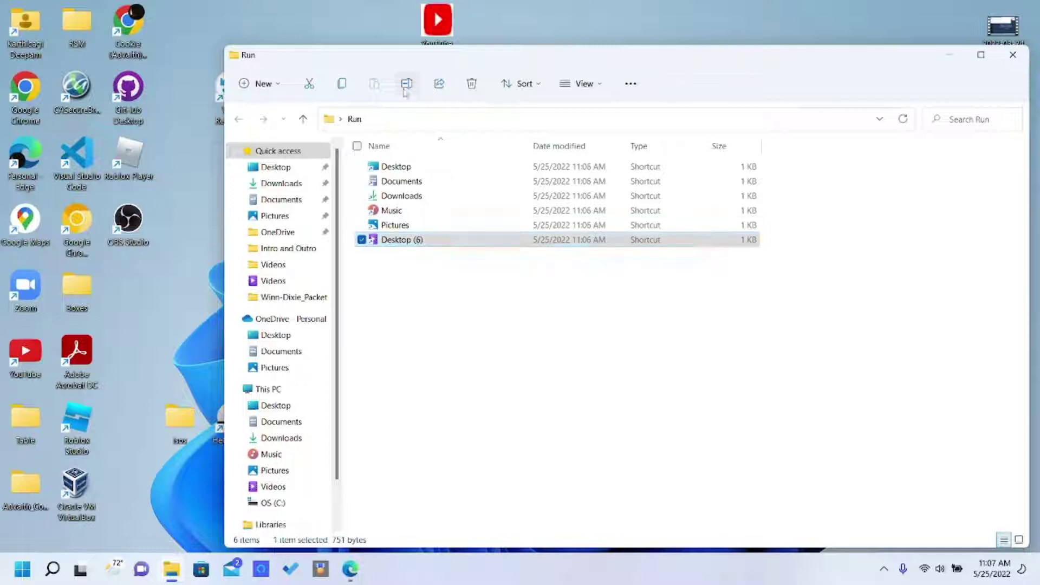
pyautogui.click(405, 87)
pyautogui.write('Videos')
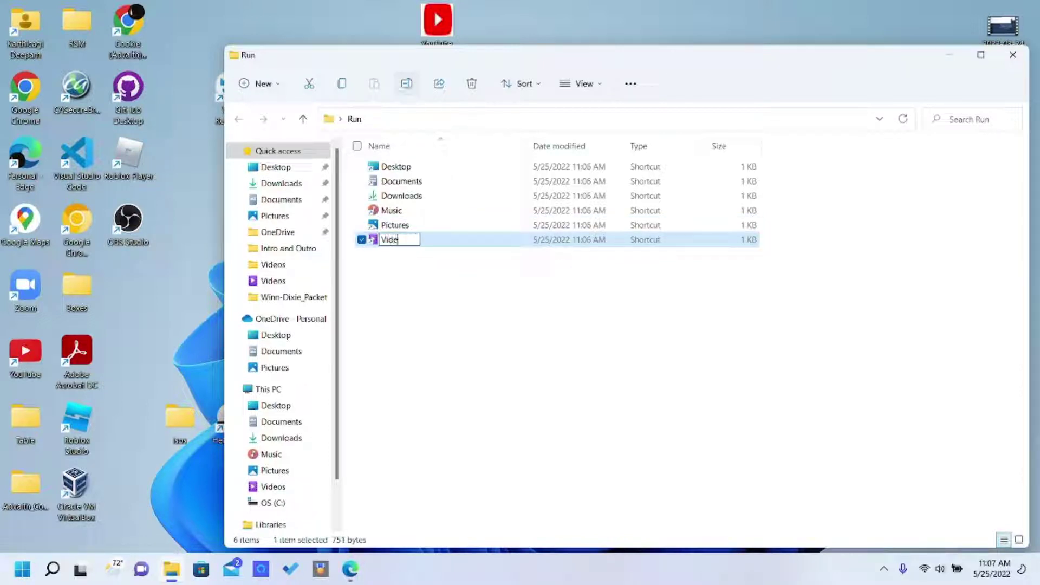
pyautogui.press('Return')
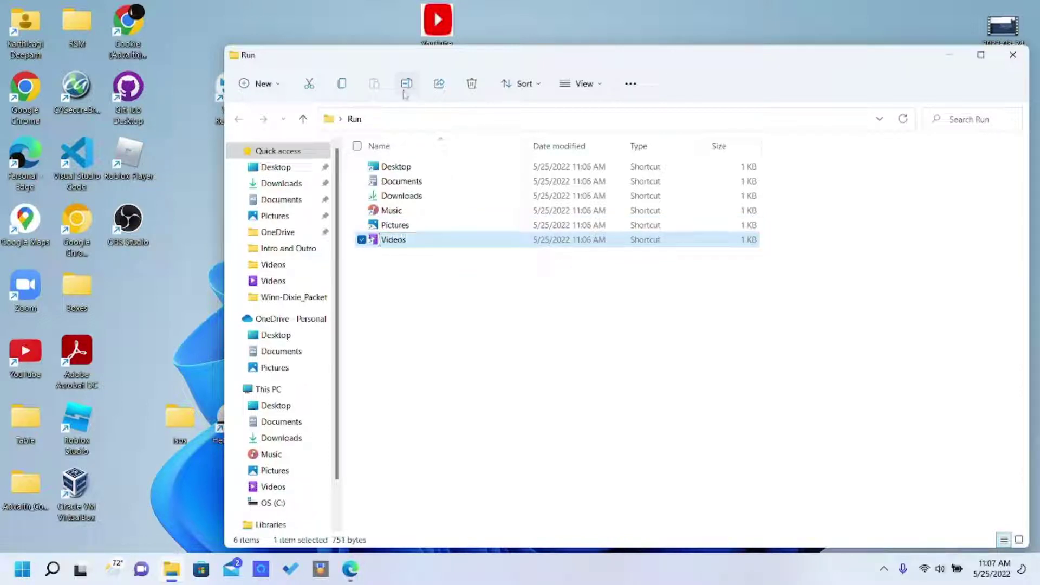
pyautogui.click(493, 285)
# Open a second File Explorer window and go to This PC.
pyautogui.click(171, 578)
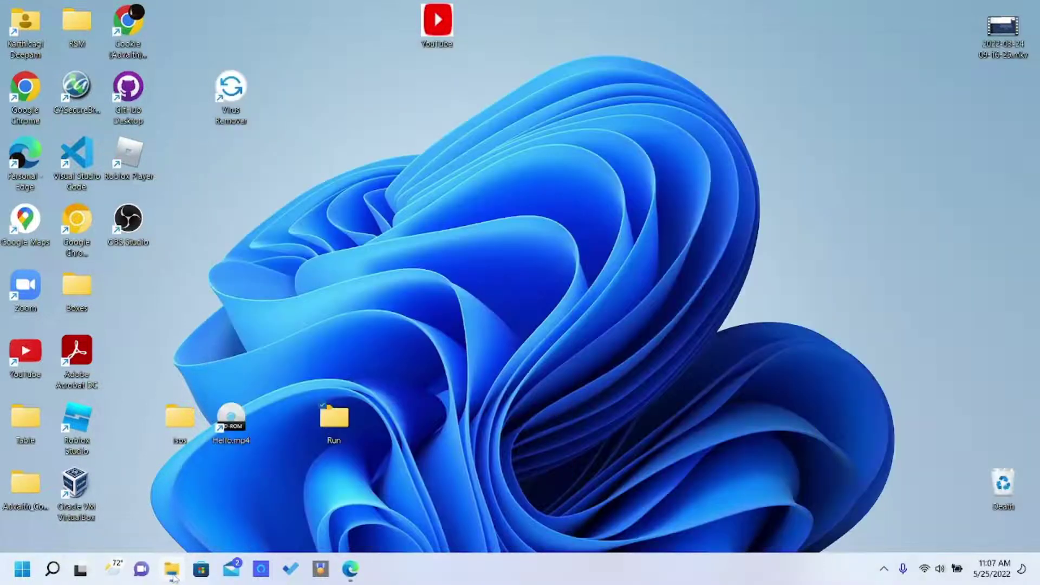
pyautogui.click(172, 578)
pyautogui.rightClick(173, 578)
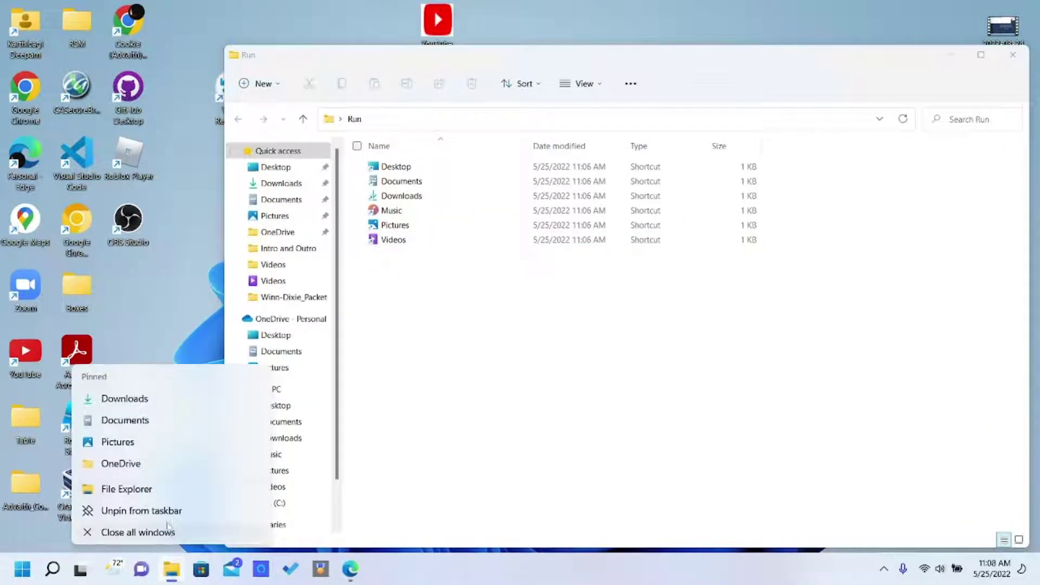
pyautogui.click(159, 489)
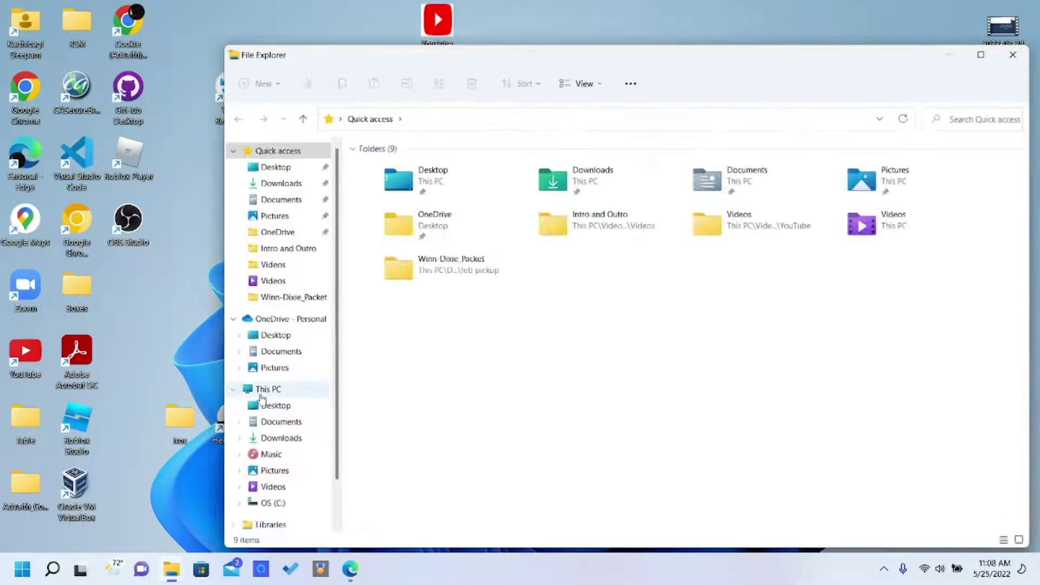
pyautogui.click(302, 389)
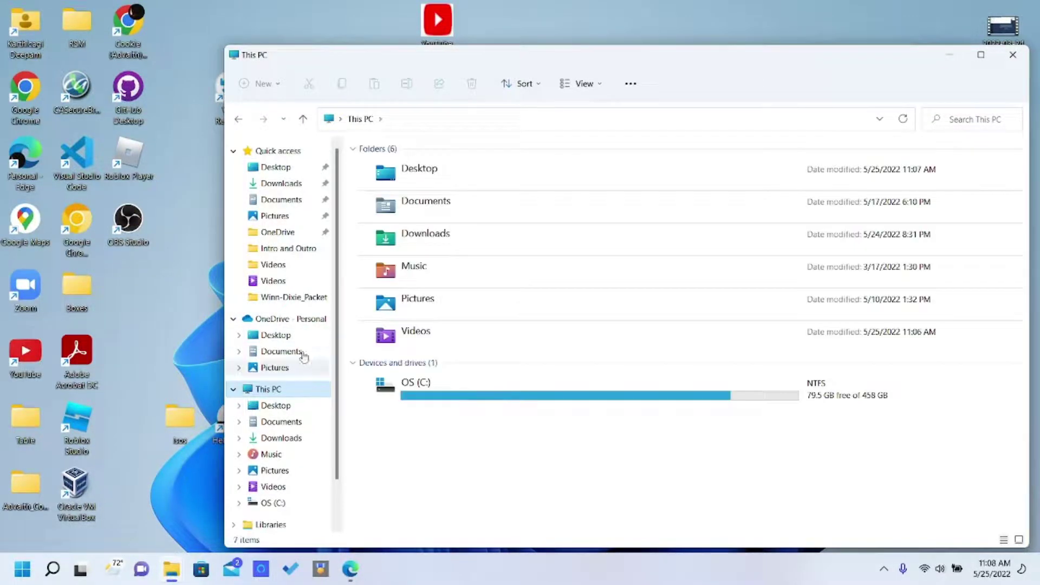
pyautogui.click(441, 116)
pyautogui.write('c')
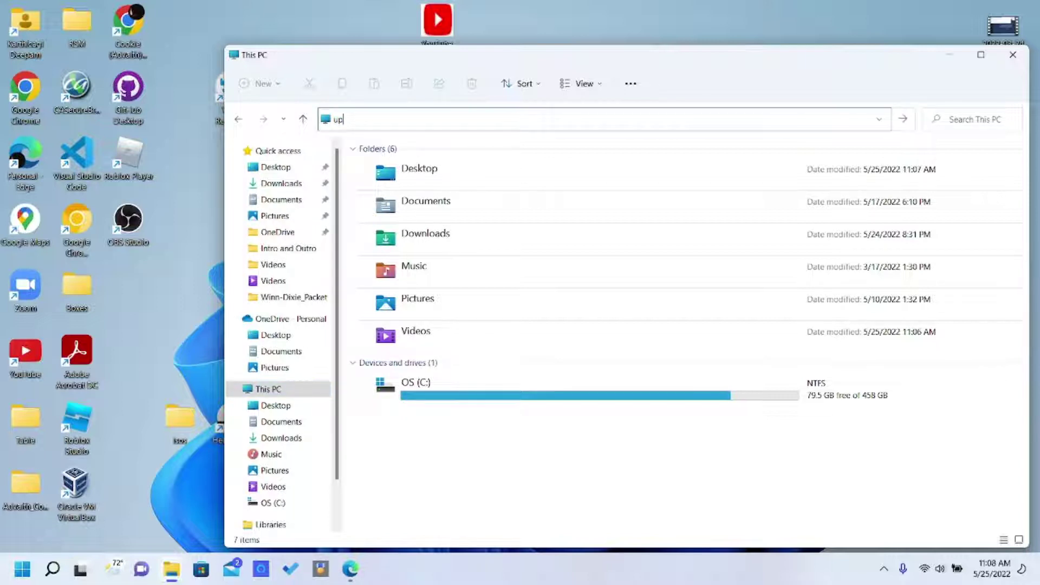
pyautogui.write('p, not')
pyautogui.press('Escape')
pyautogui.click(431, 458)
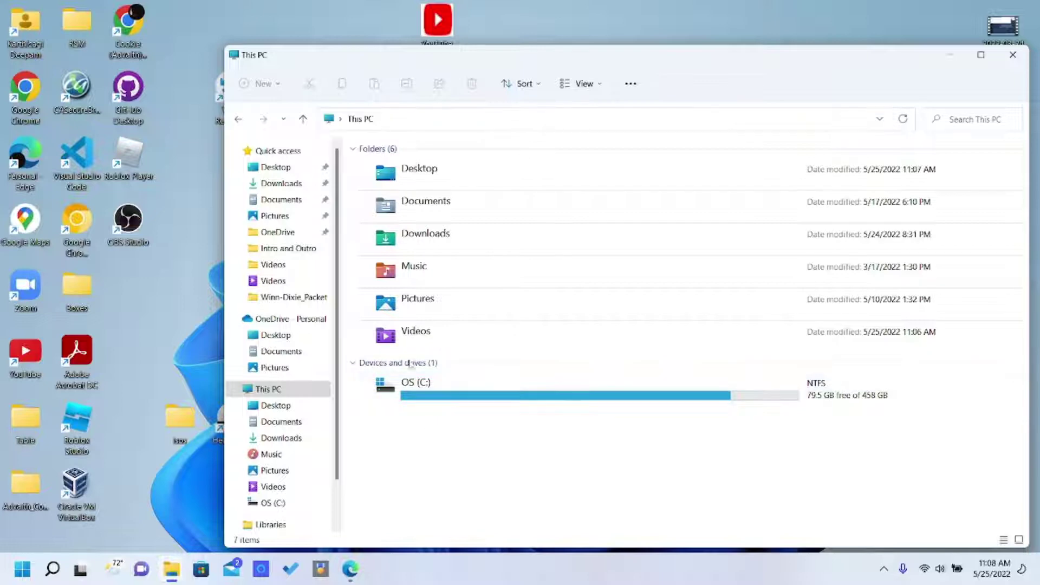
# Go up one level from This PC to Desktop and place a shortcut to This PC in the Run folder.
pyautogui.click(303, 120)
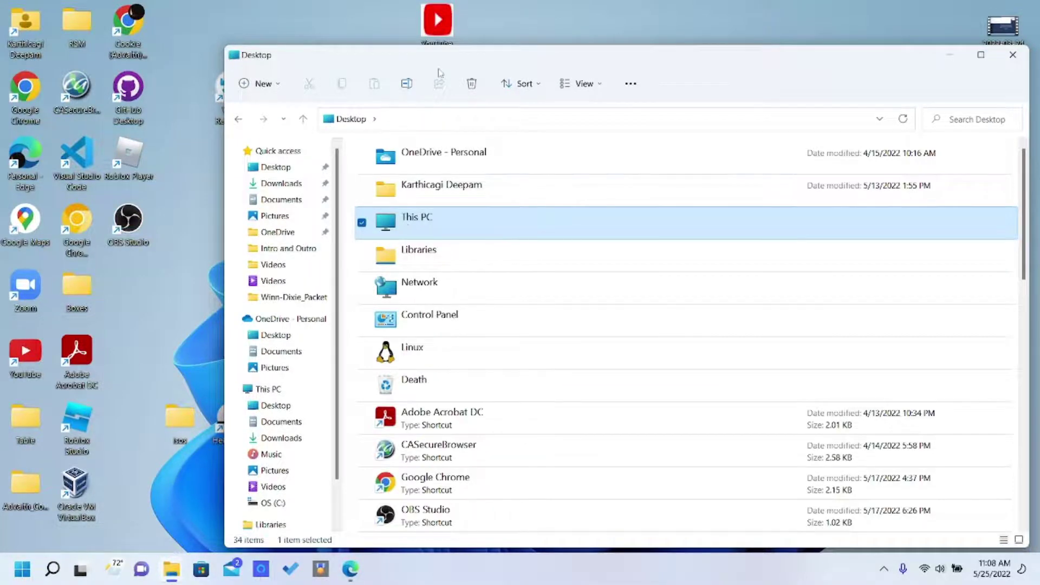
pyautogui.moveTo(439, 58); pyautogui.dragTo(809, 269)
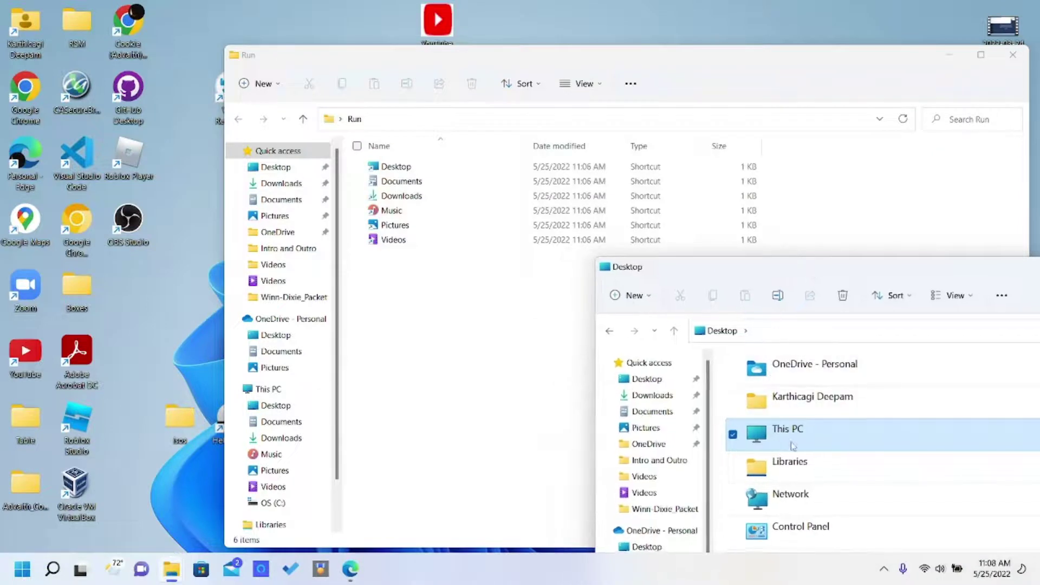
pyautogui.moveTo(793, 446); pyautogui.dragTo(493, 379)
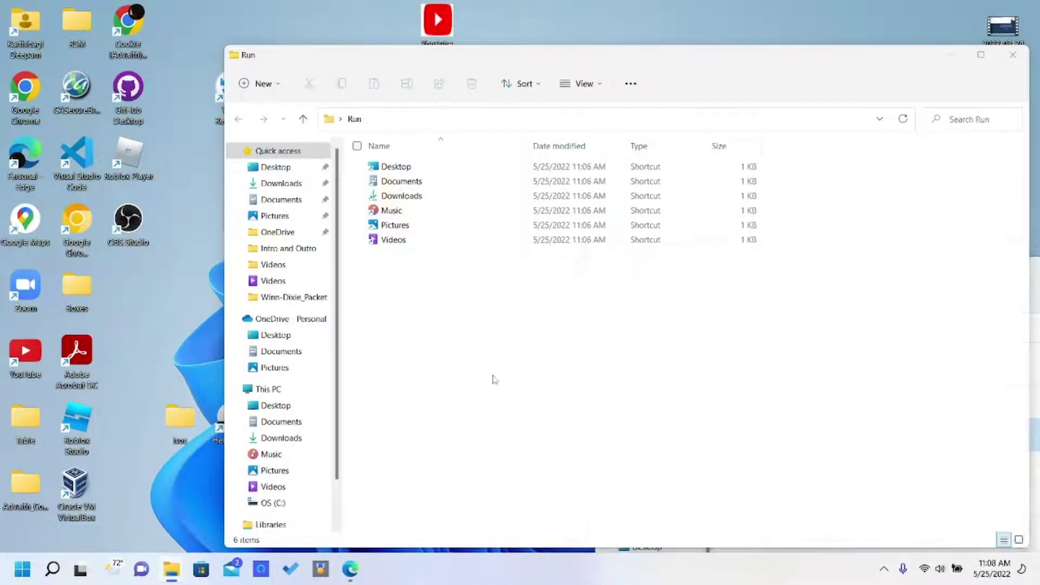
pyautogui.click(503, 114)
pyautogui.write('m')
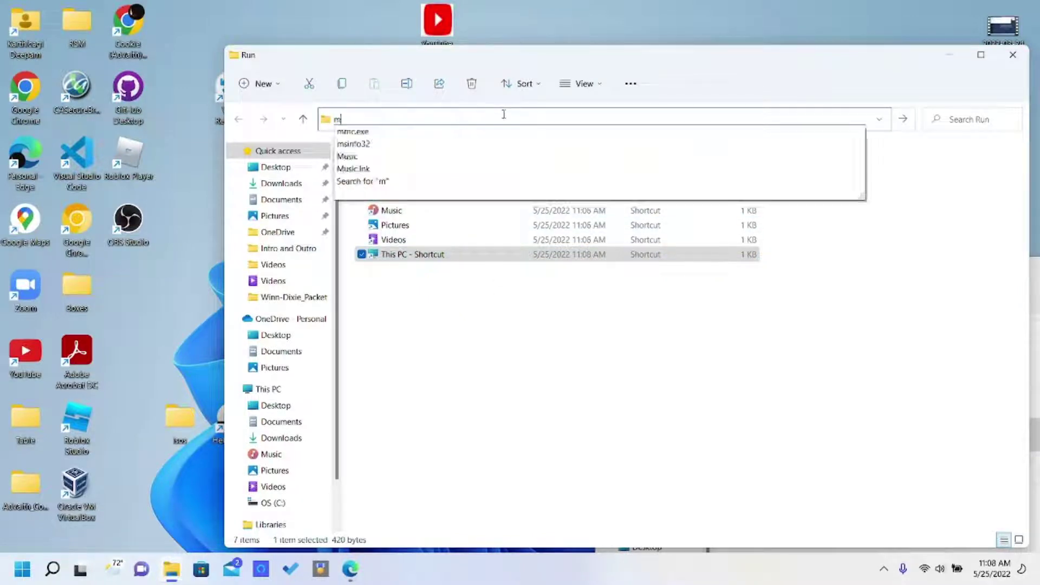
pyautogui.write('ake')
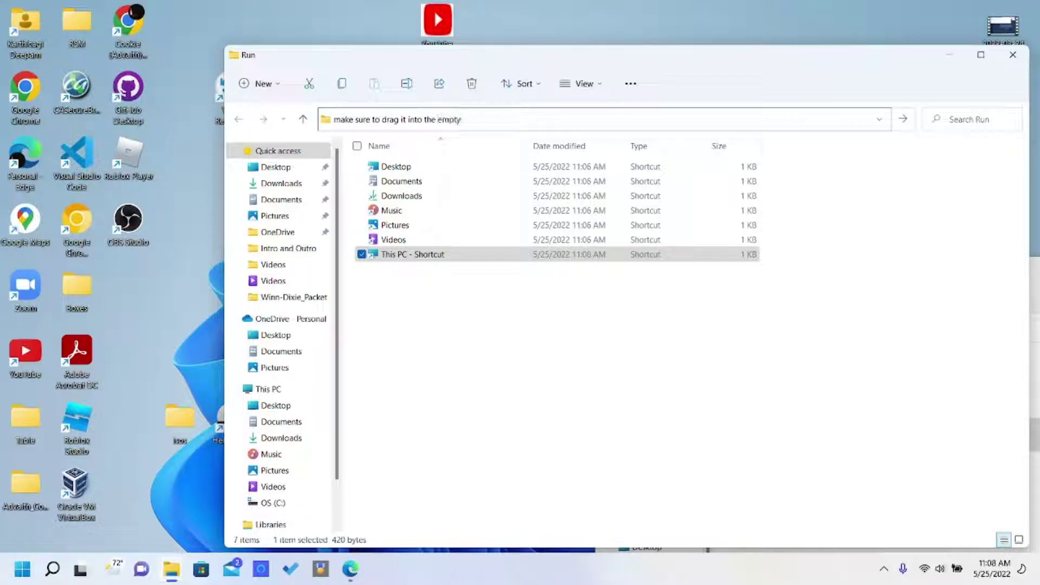
pyautogui.hotkey('ctrl', 'a')
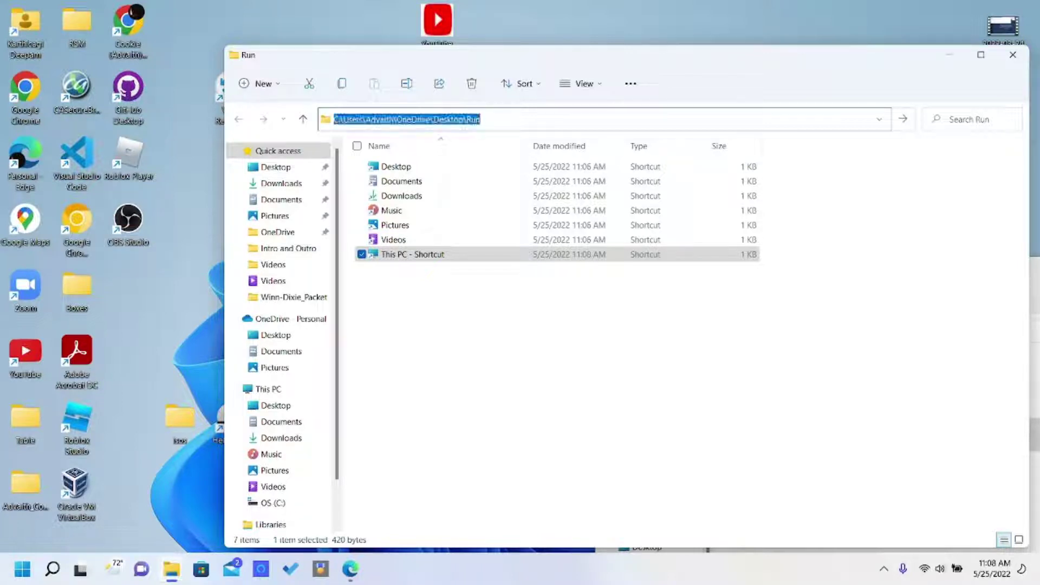
pyautogui.press('Escape')
pyautogui.click(667, 328)
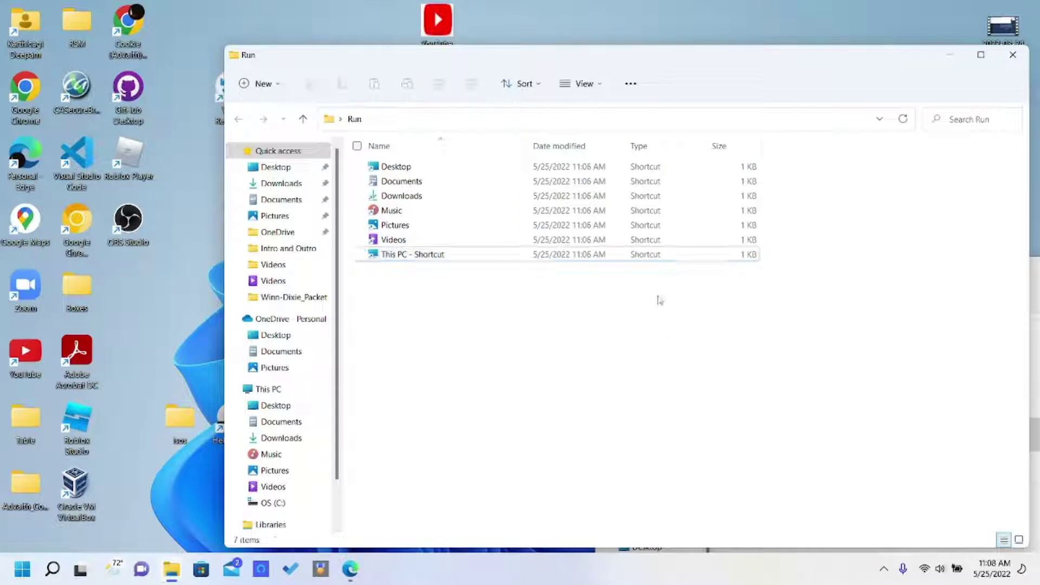
# Rename the This PC - Shortcut item in the Run folder as This PC and clear the selection.
pyautogui.click(639, 255)
pyautogui.click(407, 84)
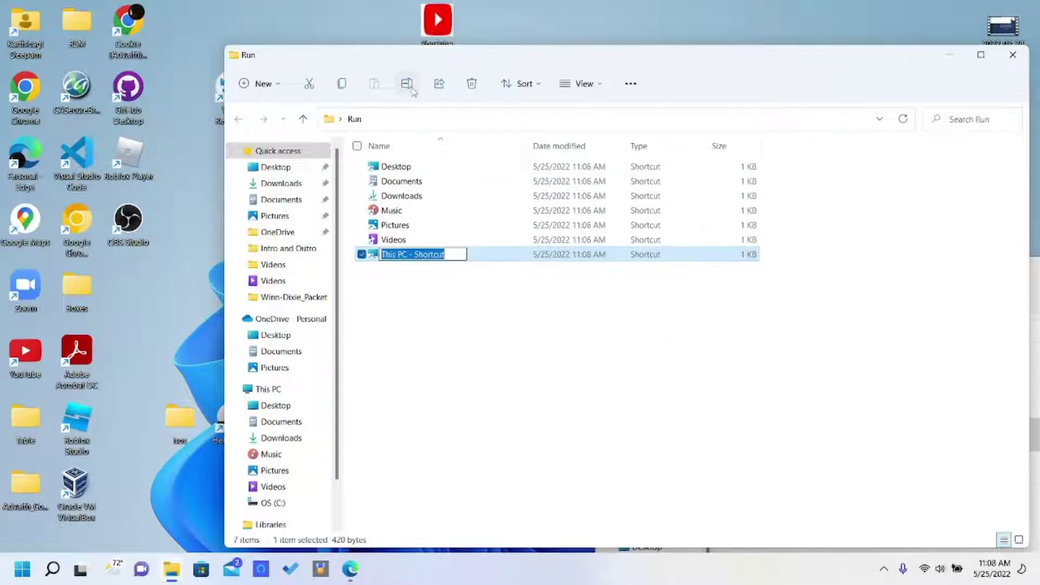
pyautogui.press('End')
pyautogui.press('BackSpace')
pyautogui.press('BackSpace')
pyautogui.press('BackSpace')
pyautogui.press('BackSpace')
pyautogui.press('BackSpace')
pyautogui.press('BackSpace')
pyautogui.press('BackSpace')
pyautogui.press('BackSpace')
pyautogui.press('BackSpace')
pyautogui.press('BackSpace')
pyautogui.press('BackSpace')
pyautogui.press('Return')
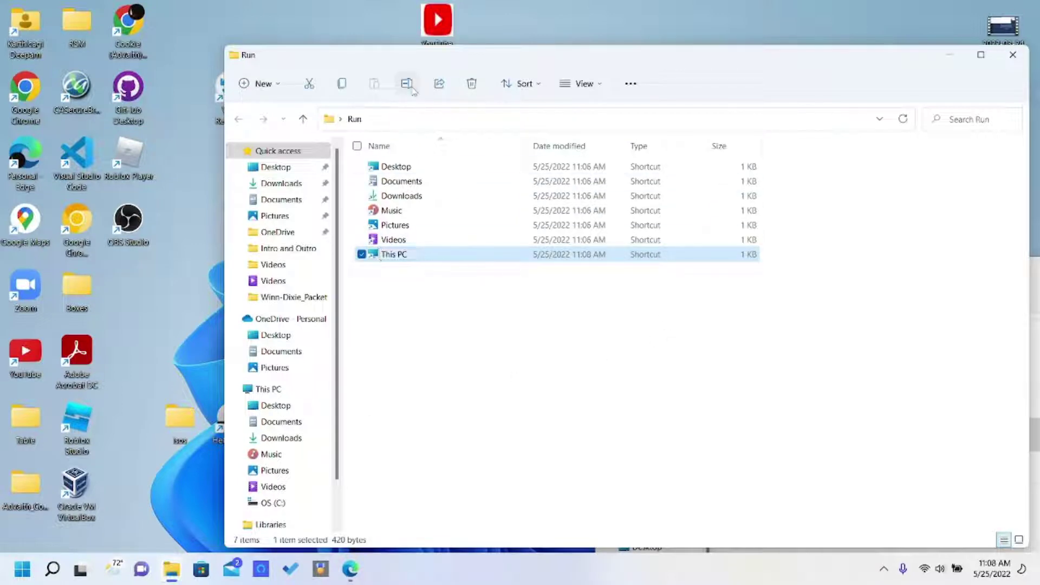
pyautogui.click(461, 375)
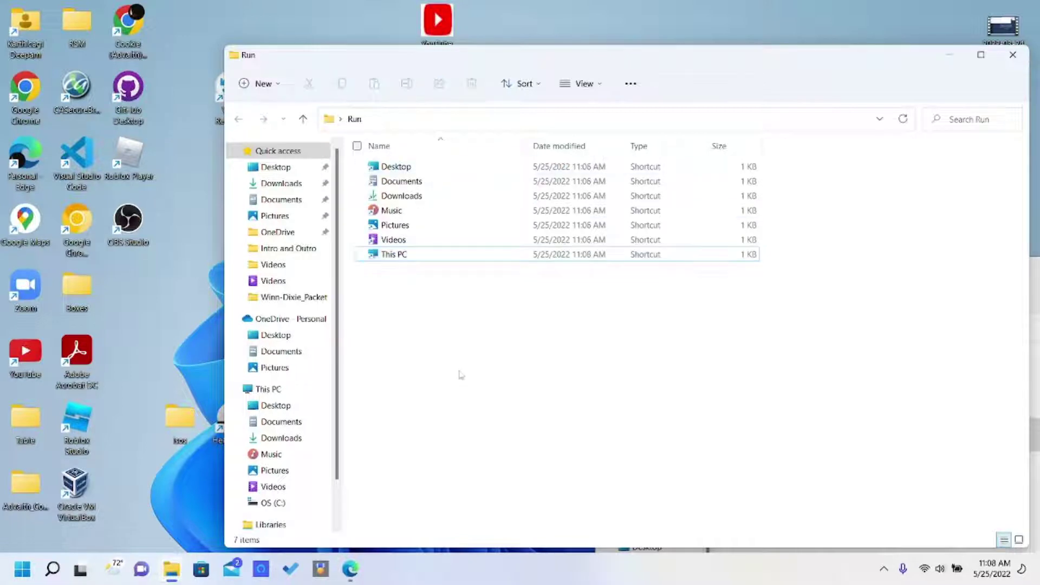
# Close the Run folder window and open the properties of the Run folder on the desktop.
pyautogui.moveTo(365, 352); pyautogui.dragTo(661, 108)
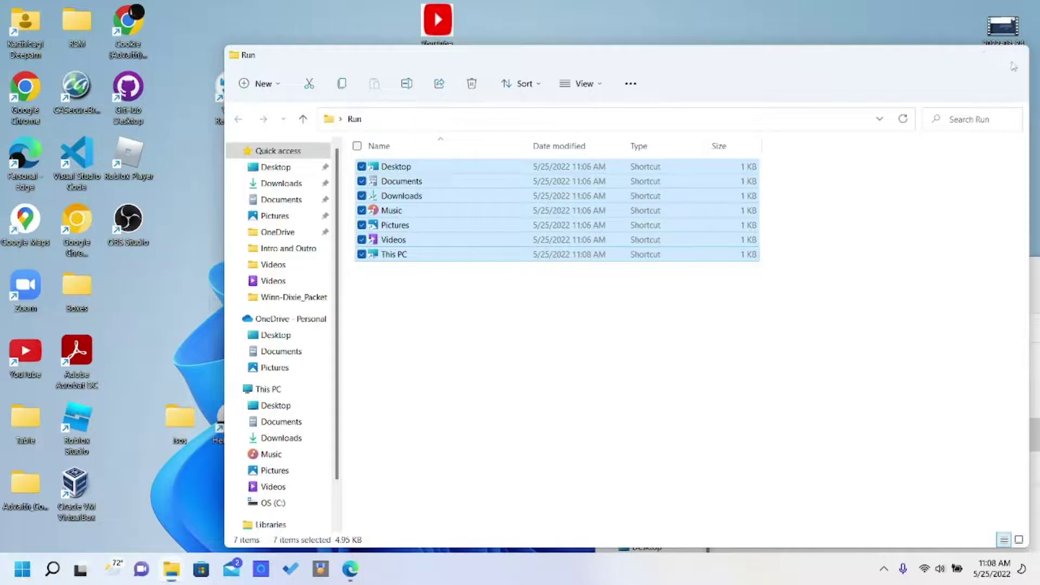
pyautogui.click(1012, 54)
pyautogui.click(349, 435)
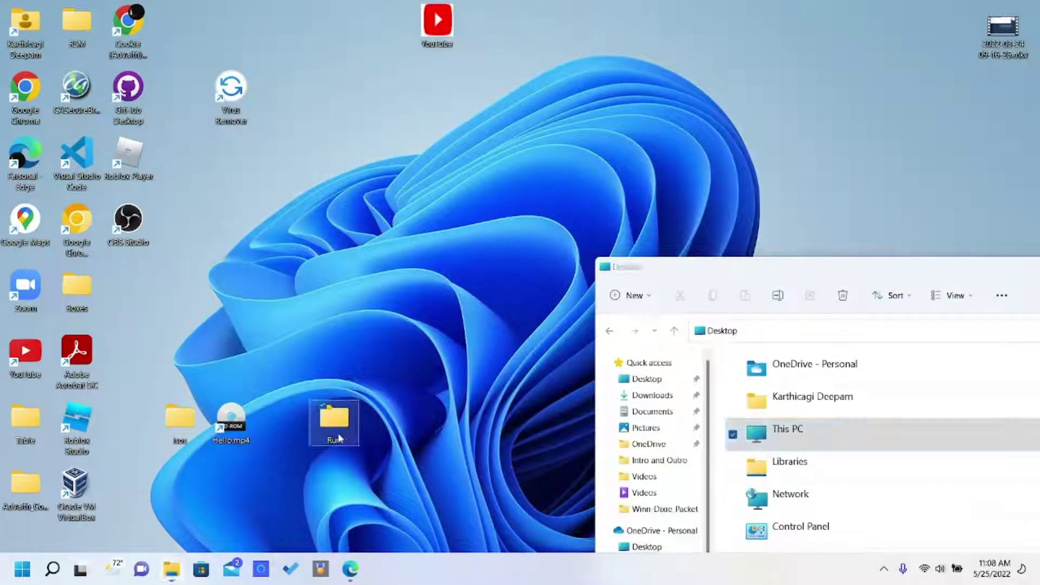
pyautogui.rightClick(347, 433)
pyautogui.click(353, 430)
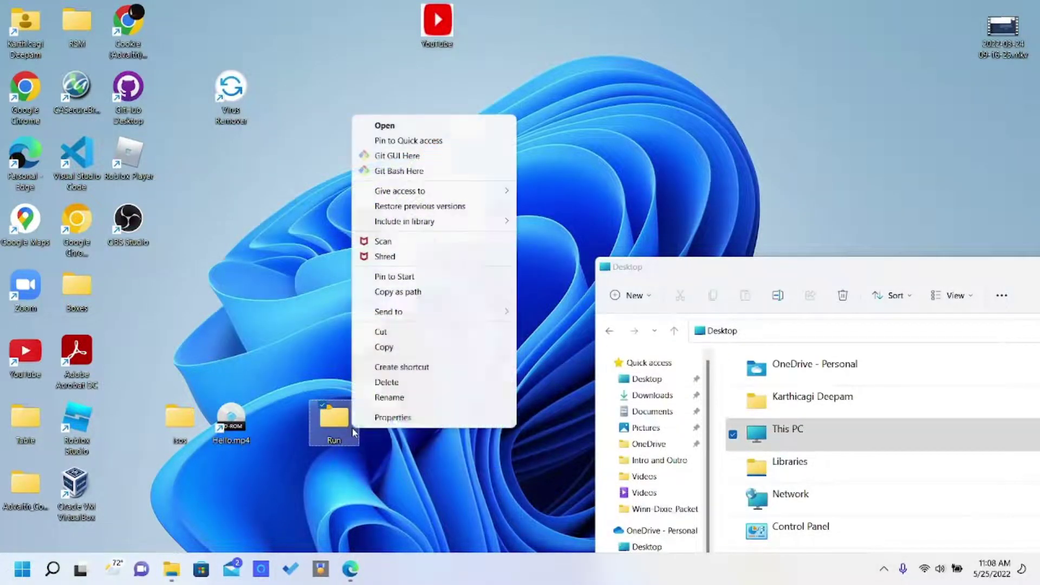
pyautogui.click(366, 420)
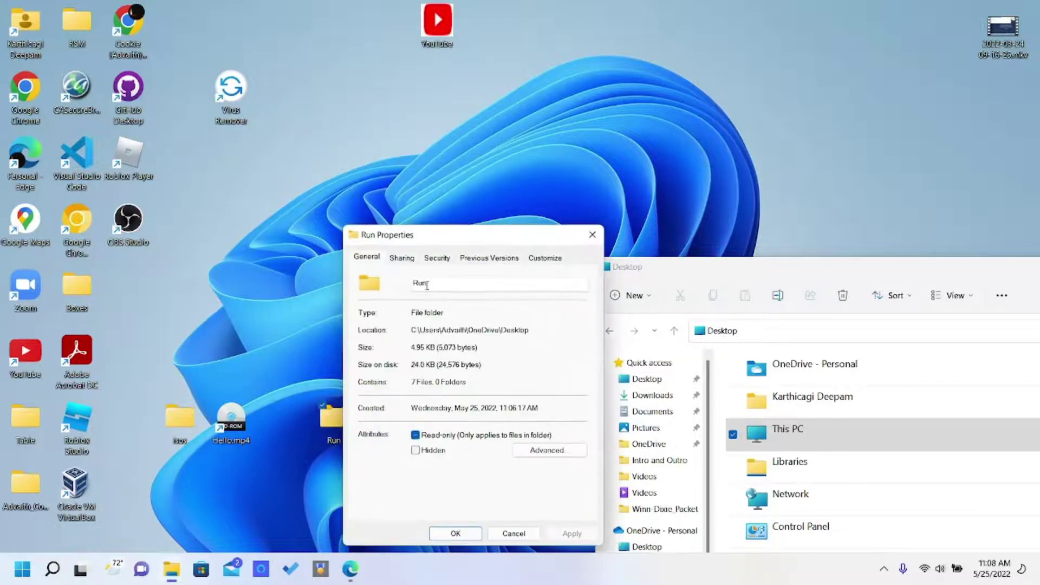
pyautogui.click(22, 569)
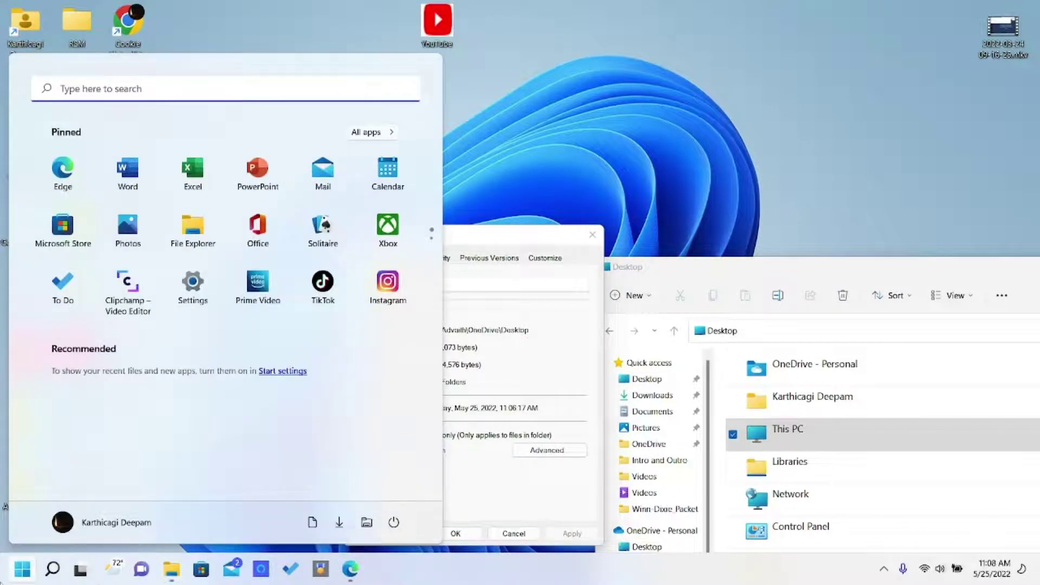
pyautogui.write('keep watc')
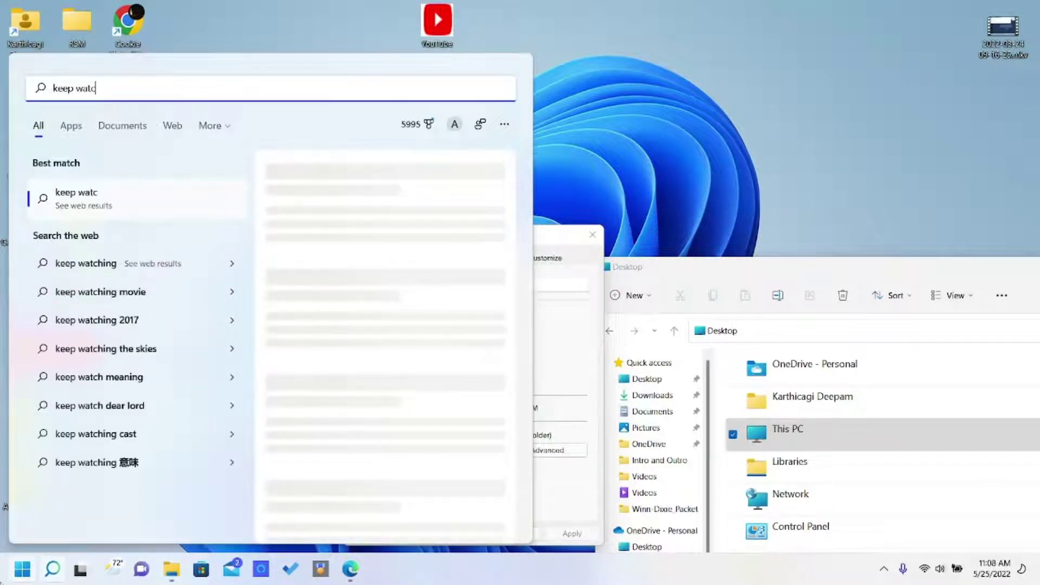
pyautogui.write('hing if ')
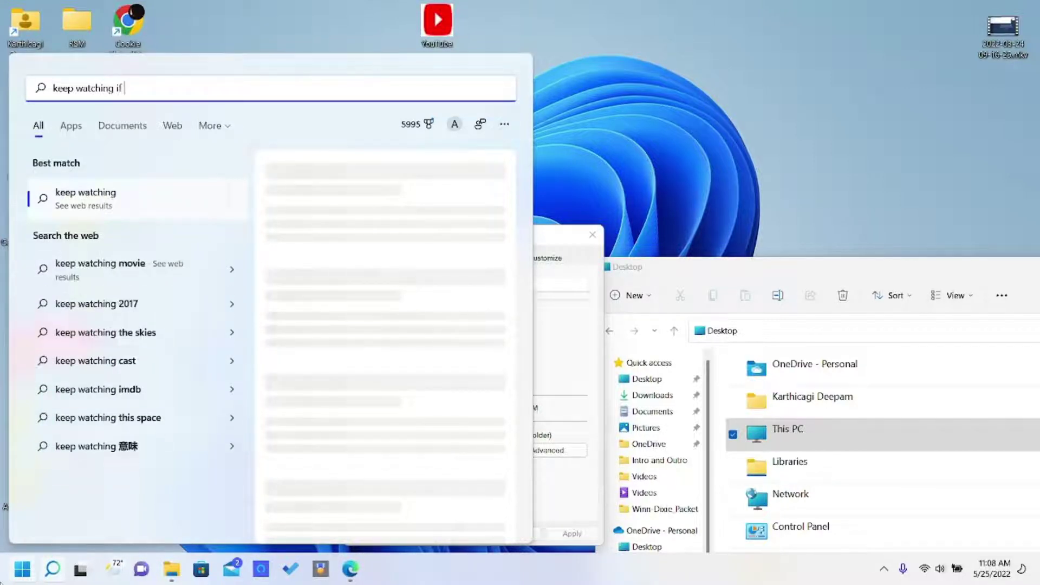
pyautogui.write('you want to cho')
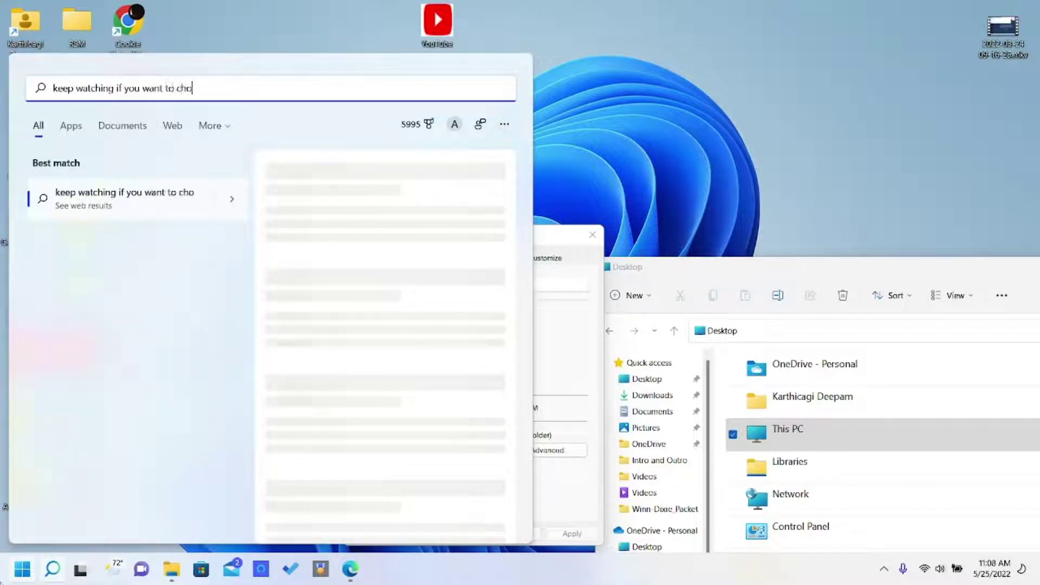
pyautogui.write('ose an icon')
pyautogui.press('Escape')
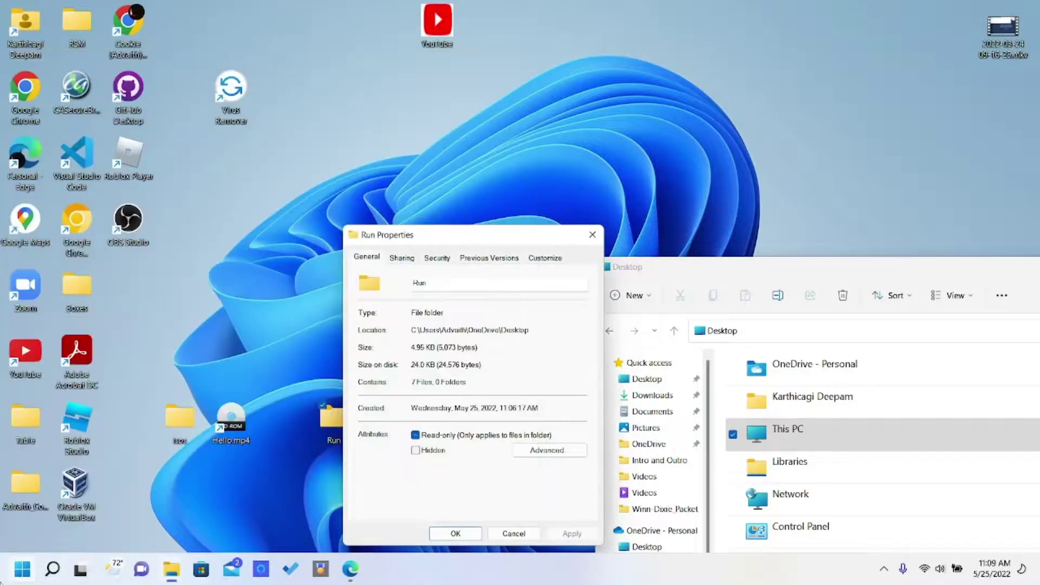
# Open the icon selection for the Run folder from its customization settings.
pyautogui.click(551, 258)
pyautogui.click(401, 458)
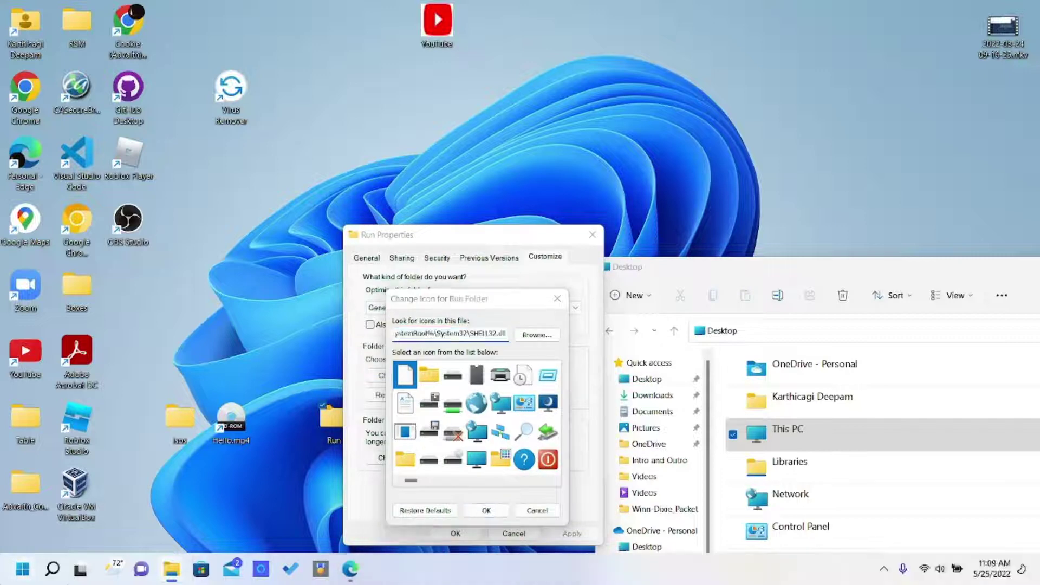
pyautogui.press('super')
pyautogui.write('choose any ')
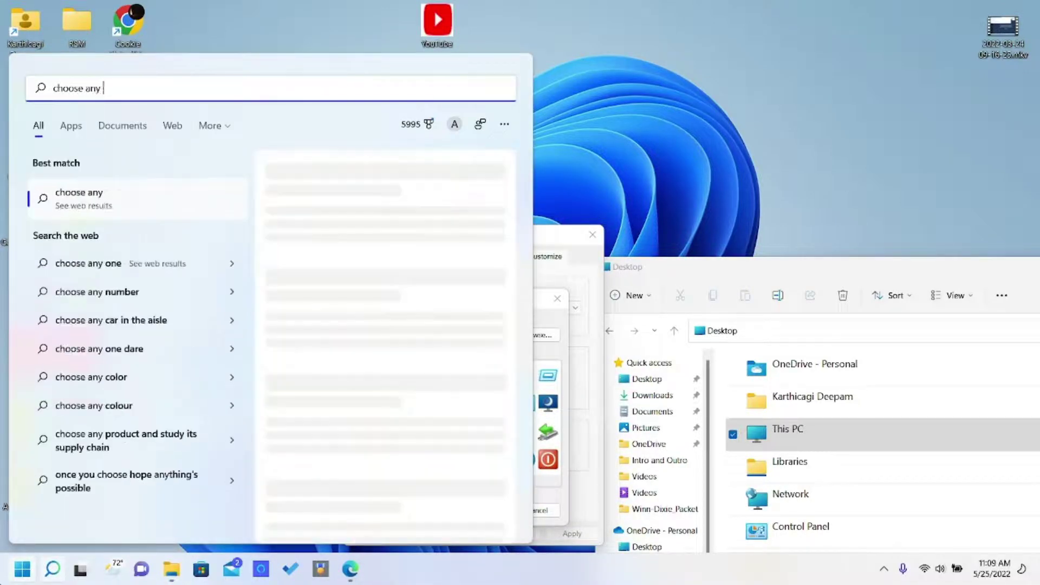
pyautogui.write('of these icons')
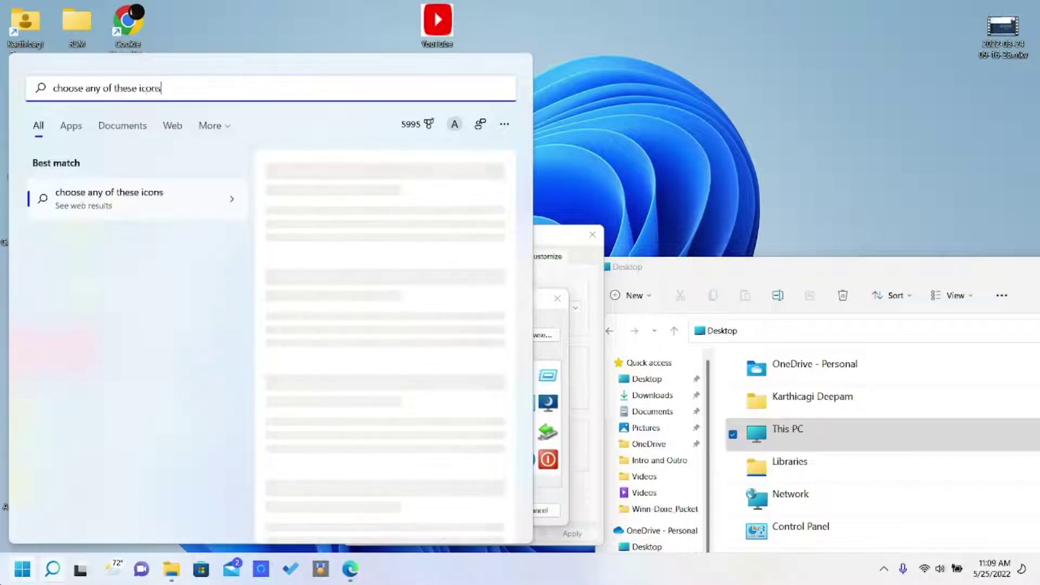
pyautogui.press('Escape')
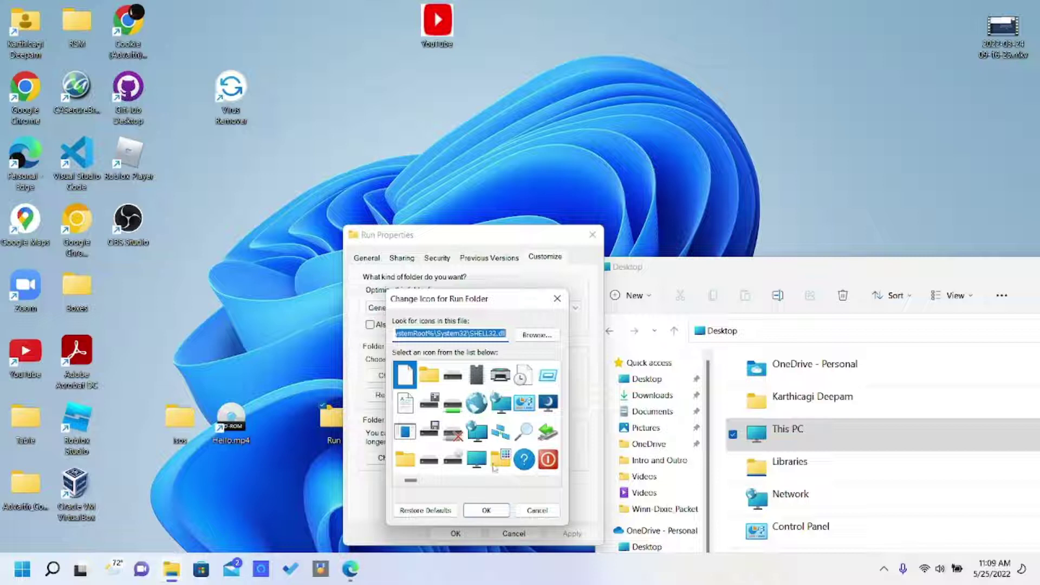
pyautogui.moveTo(411, 481); pyautogui.dragTo(142, 486)
pyautogui.press('super+s')
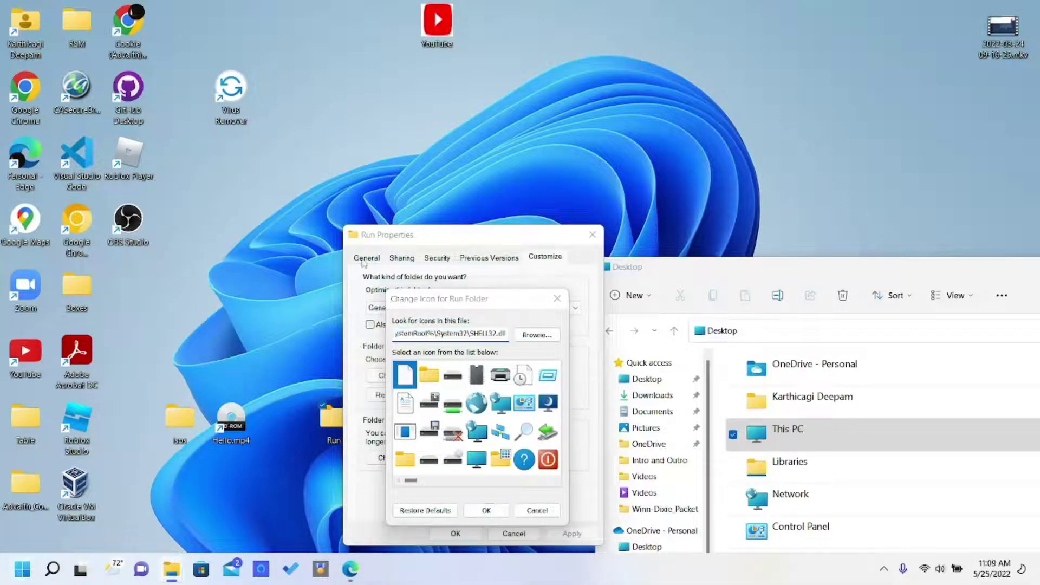
pyautogui.write('i will cho')
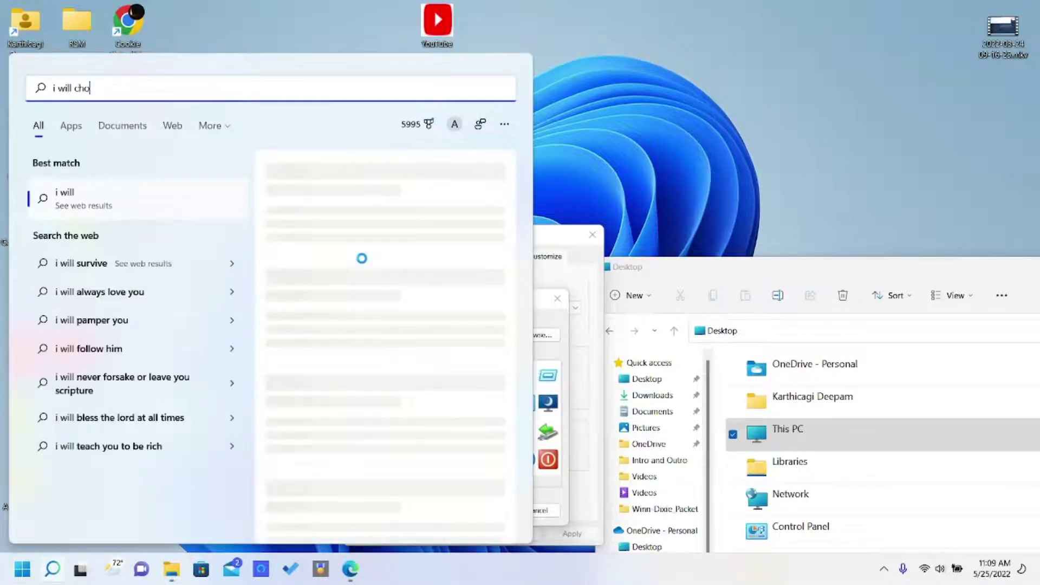
pyautogui.write('ose the run ')
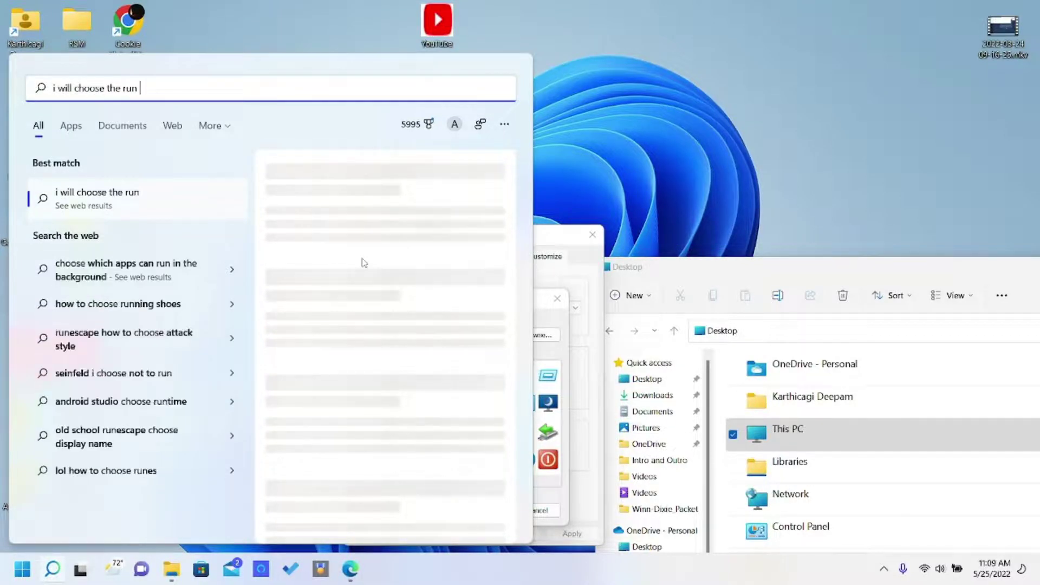
pyautogui.write('one')
pyautogui.press('Escape')
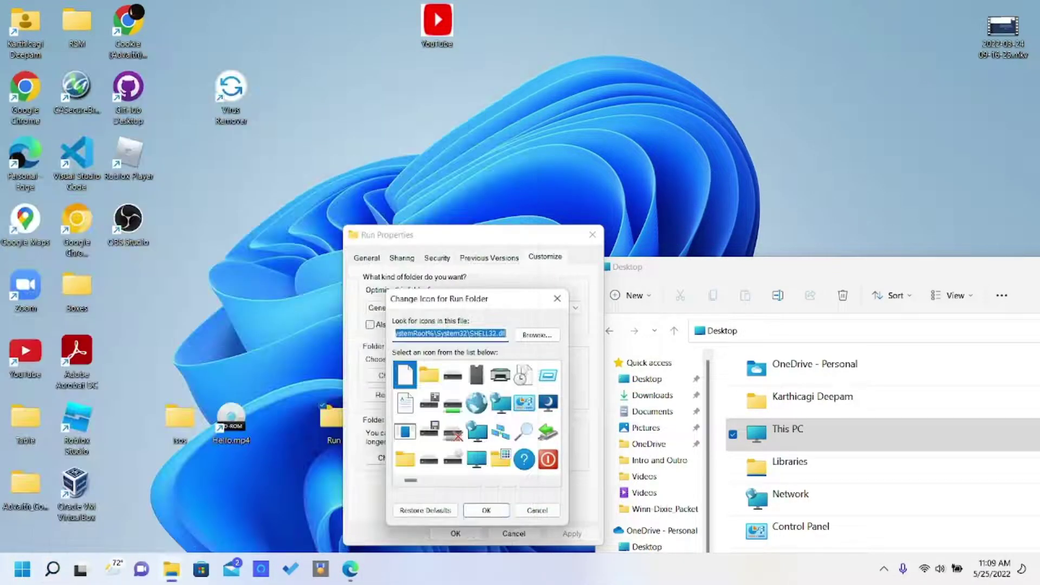
# Assign the blue Run dialog icon from SHELL32.dll to the Run folder, apply it and close the properties.
pyautogui.click(548, 376)
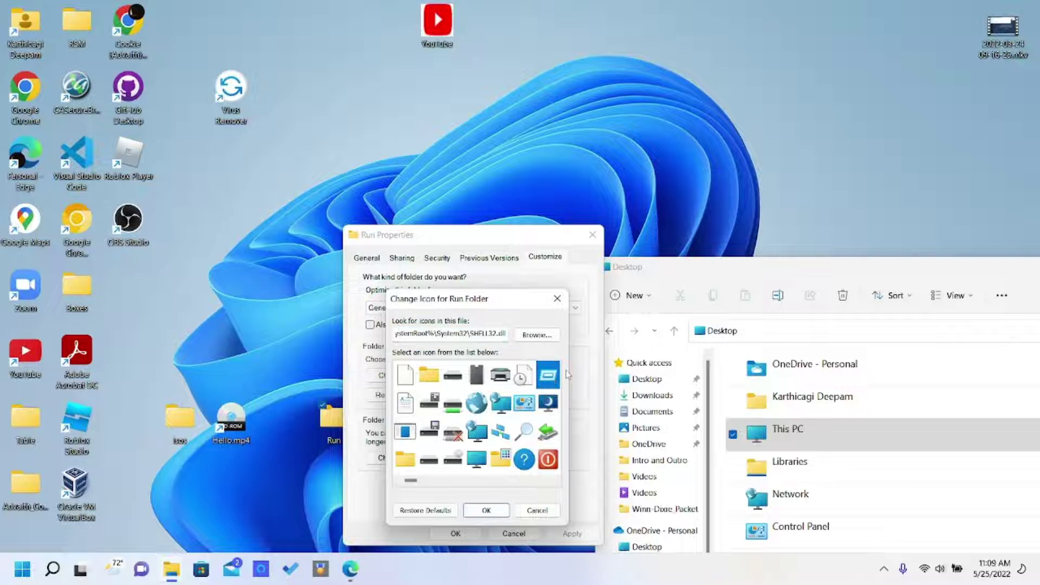
pyautogui.click(497, 511)
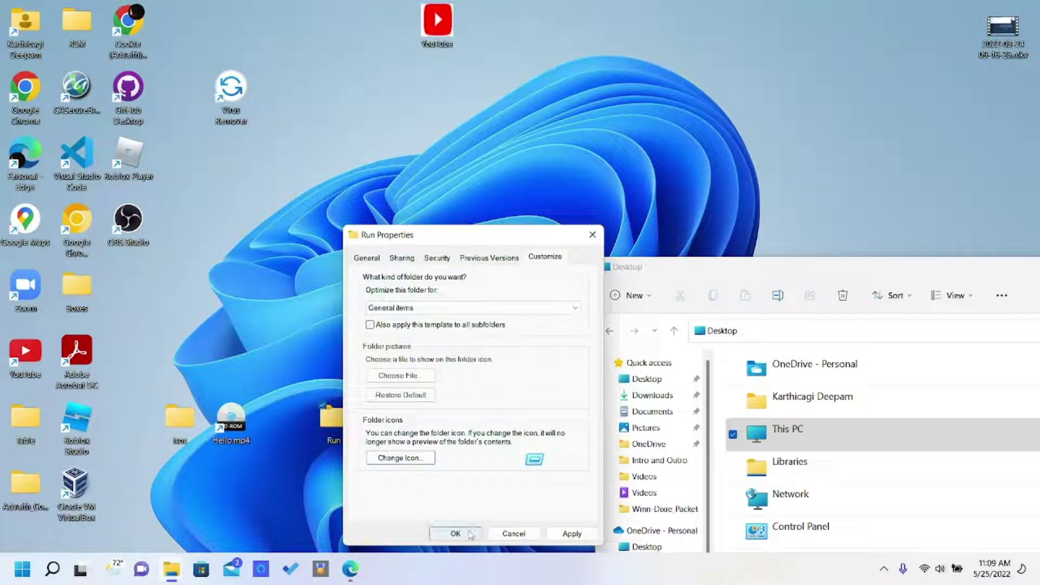
pyautogui.click(573, 532)
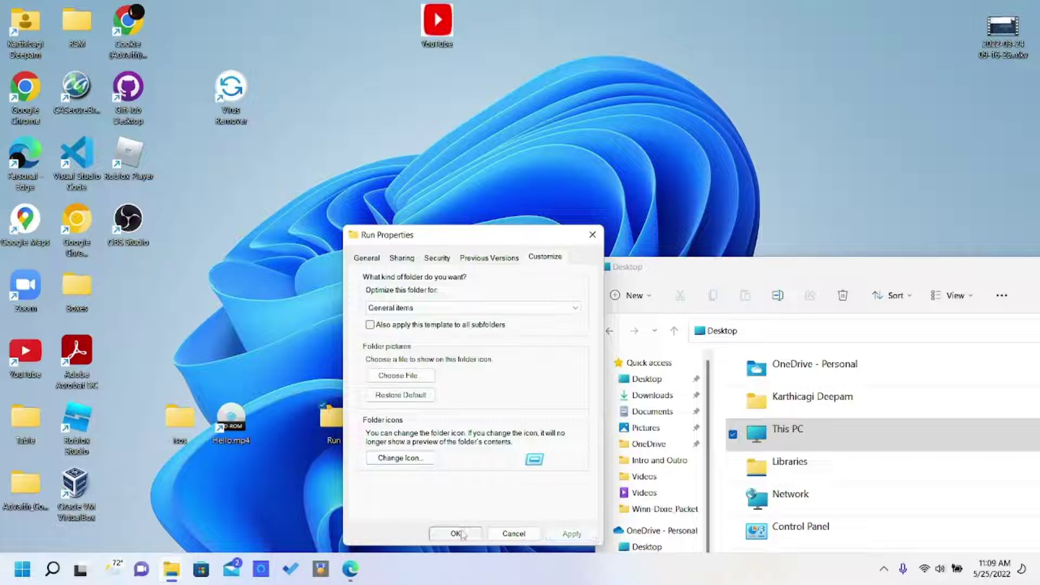
pyautogui.click(458, 533)
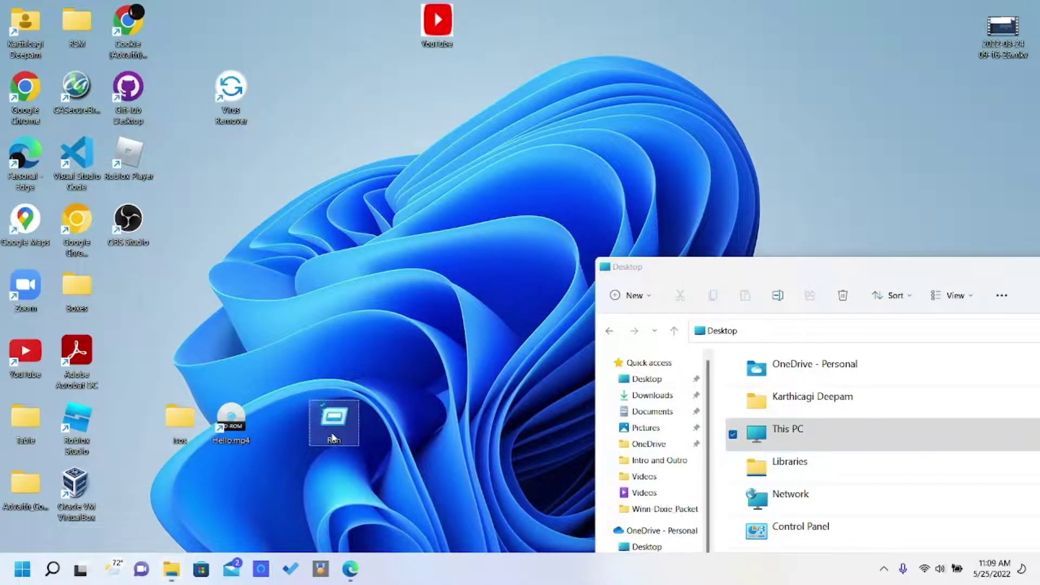
pyautogui.press('super')
pyautogui.write('ituhanged')
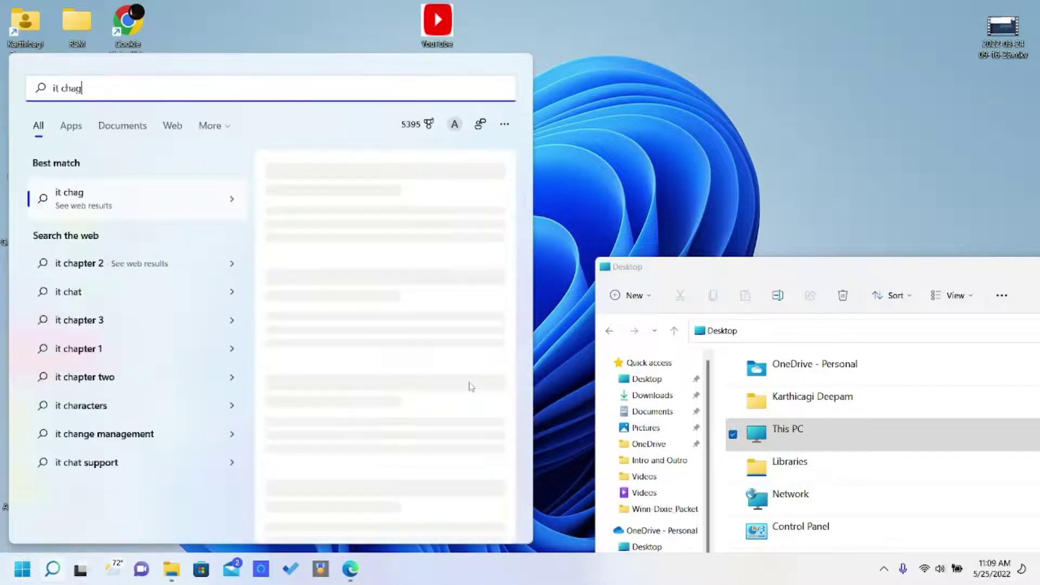
pyautogui.press('Escape')
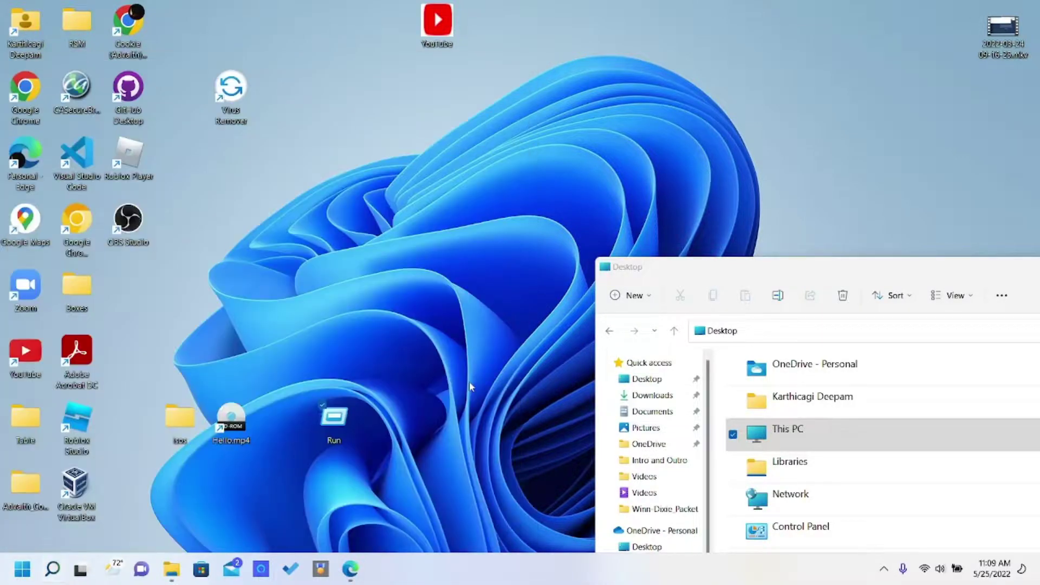
# Check the Run folder's contents, close it, and move the folder on the desktop between the YouTube icon and the .mkv file.
pyautogui.doubleClick(333, 441)
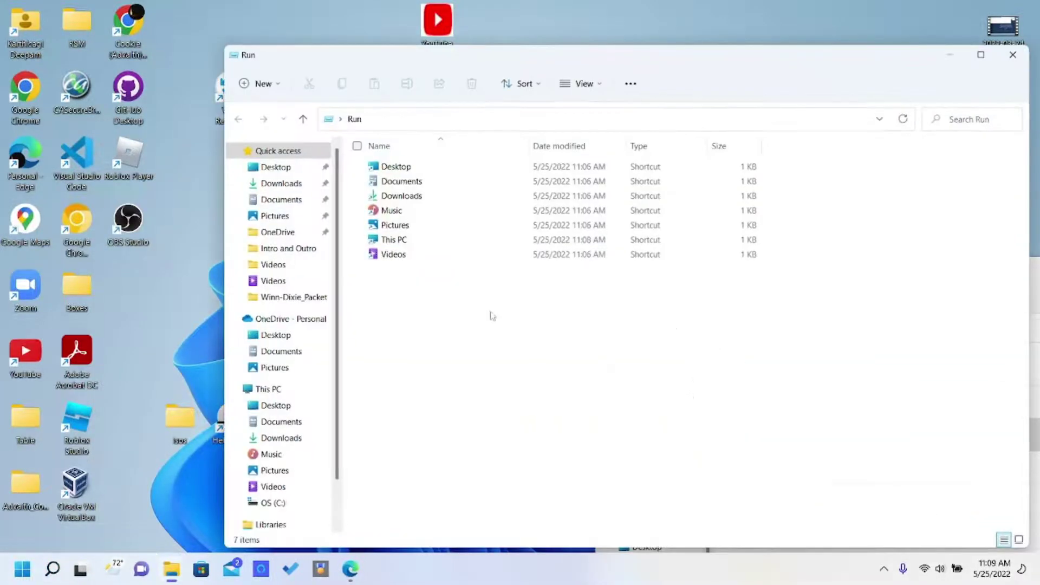
pyautogui.click(1018, 63)
pyautogui.moveTo(320, 435); pyautogui.dragTo(772, 36)
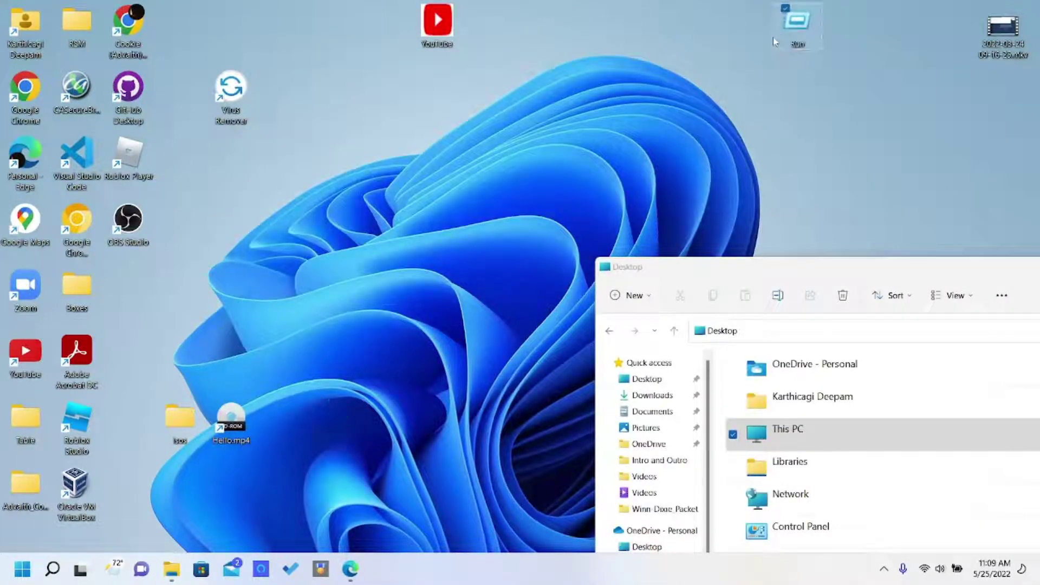
pyautogui.press('super')
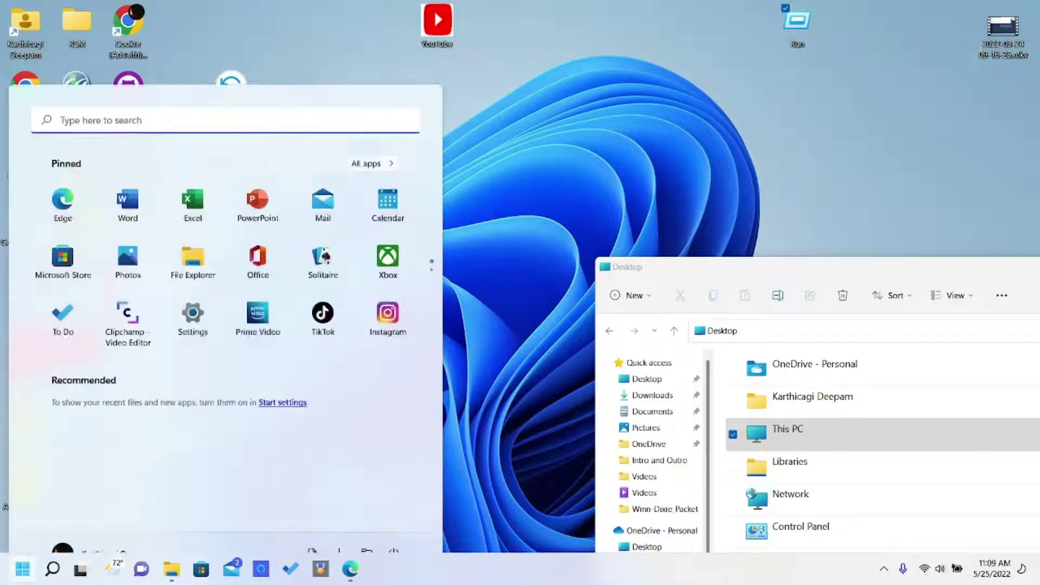
pyautogui.write('that')
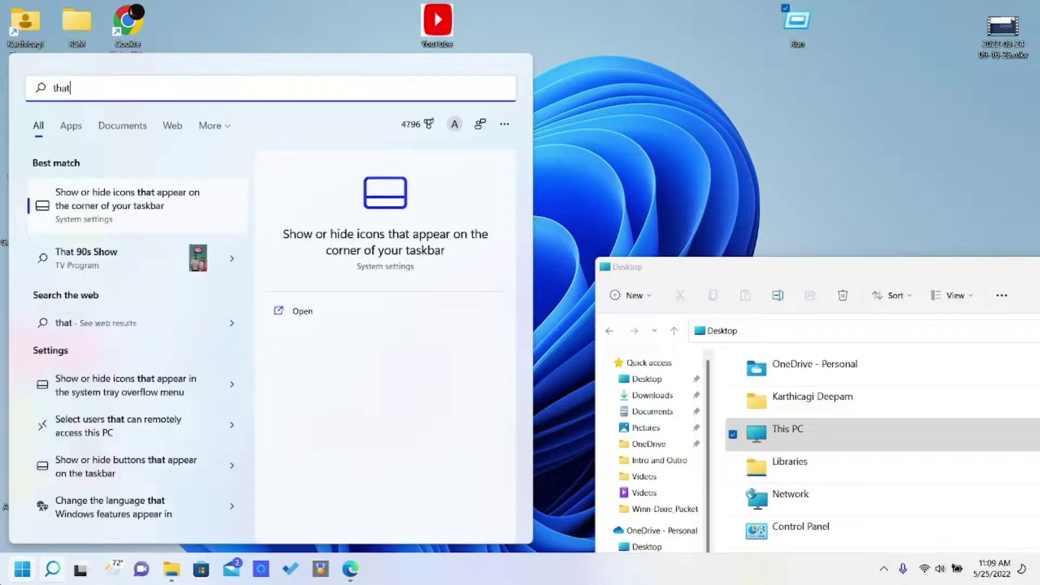
pyautogui.write("'s all bye")
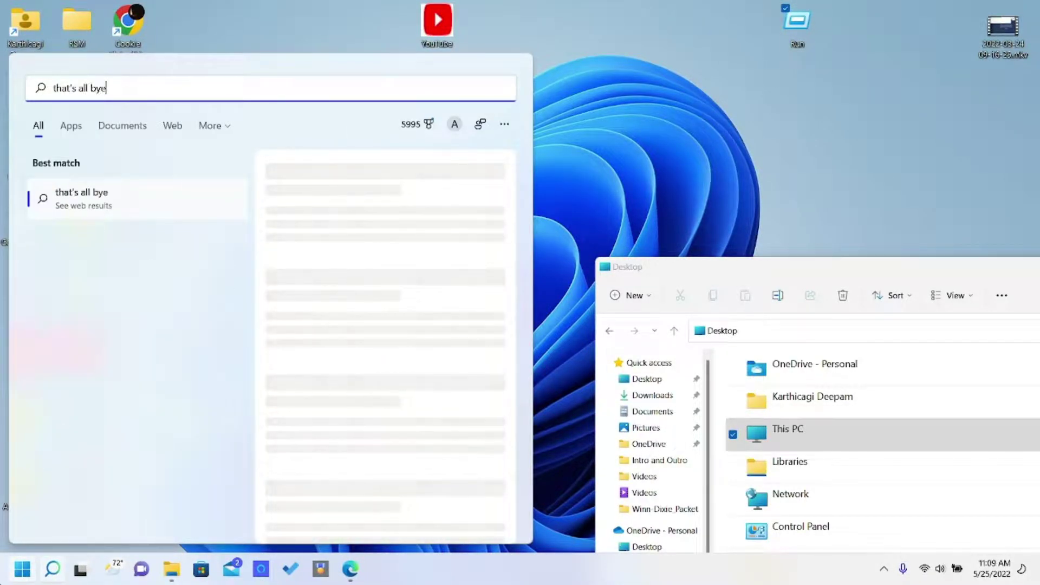
pyautogui.write('!!!')
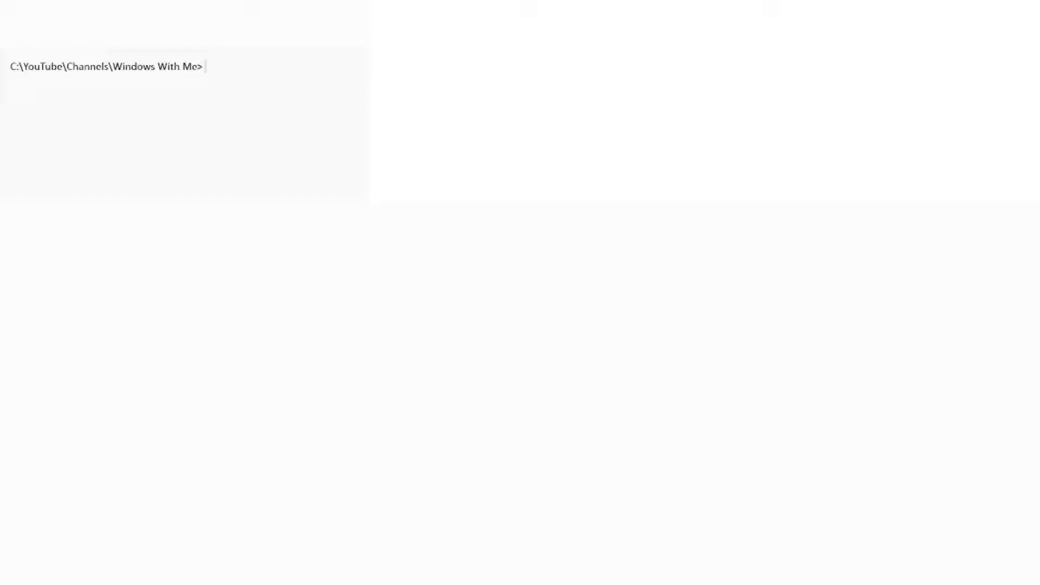
pyautogui.write('ask')
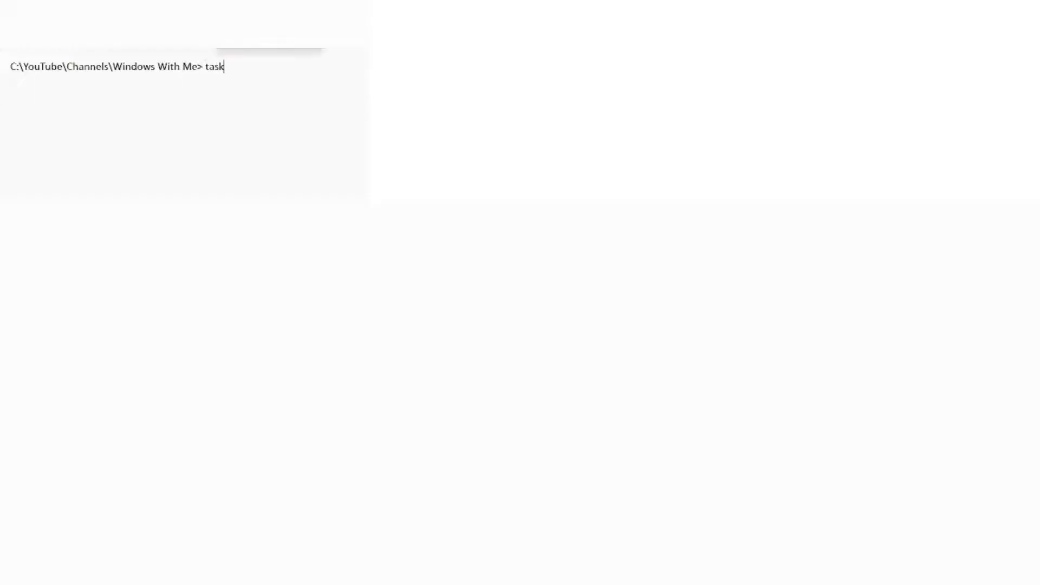
pyautogui.write('kill ')
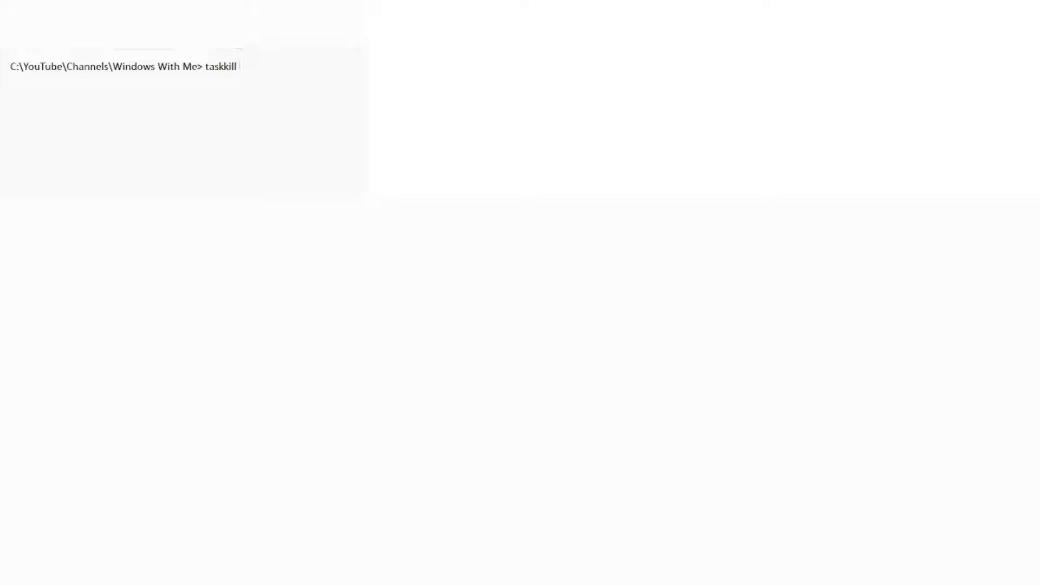
pyautogui.write('/f /im WindowsW')
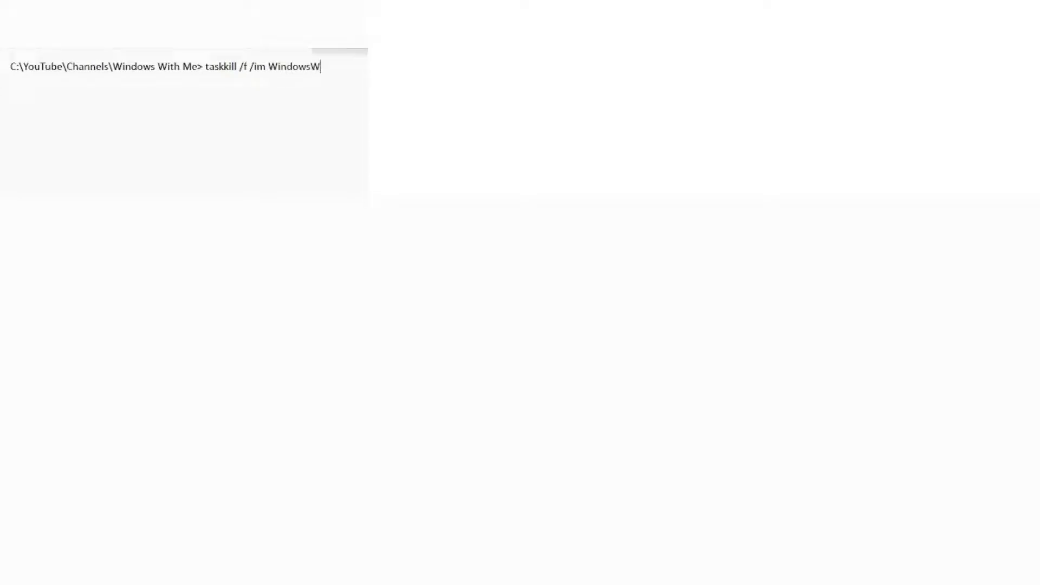
pyautogui.write('ithMe.exe')
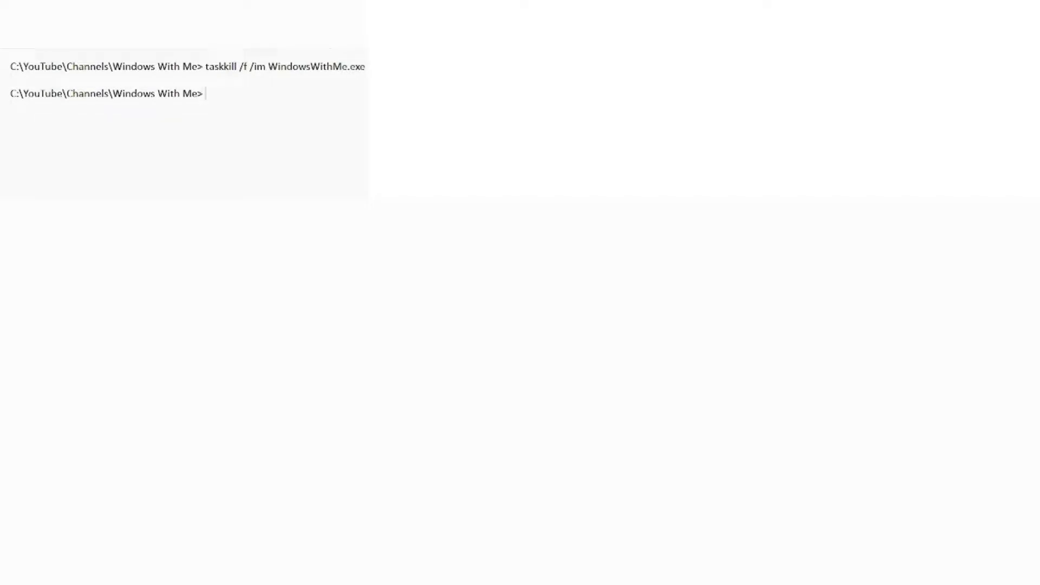
pyautogui.write('start W')
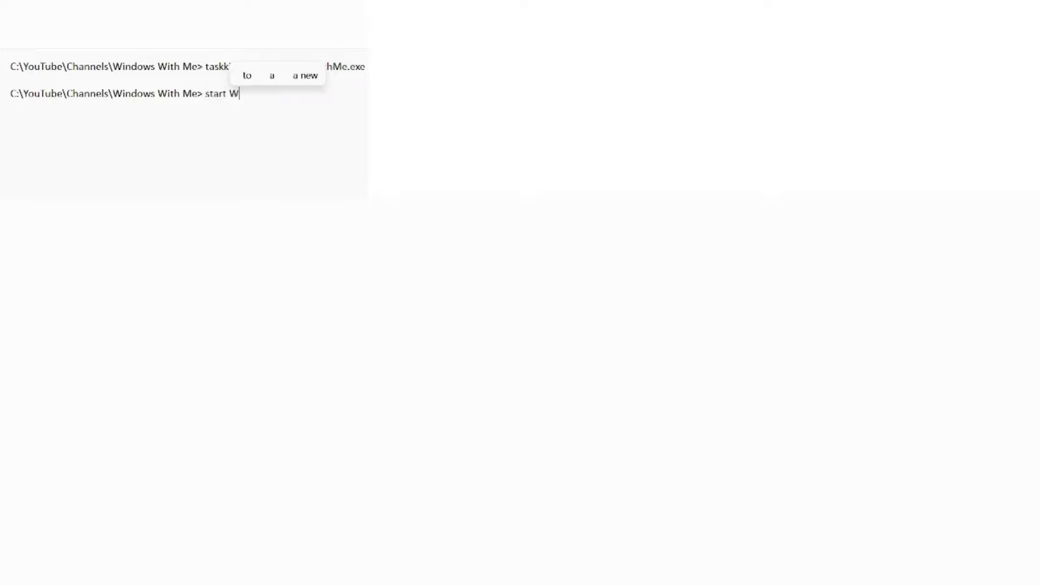
pyautogui.write('indows')
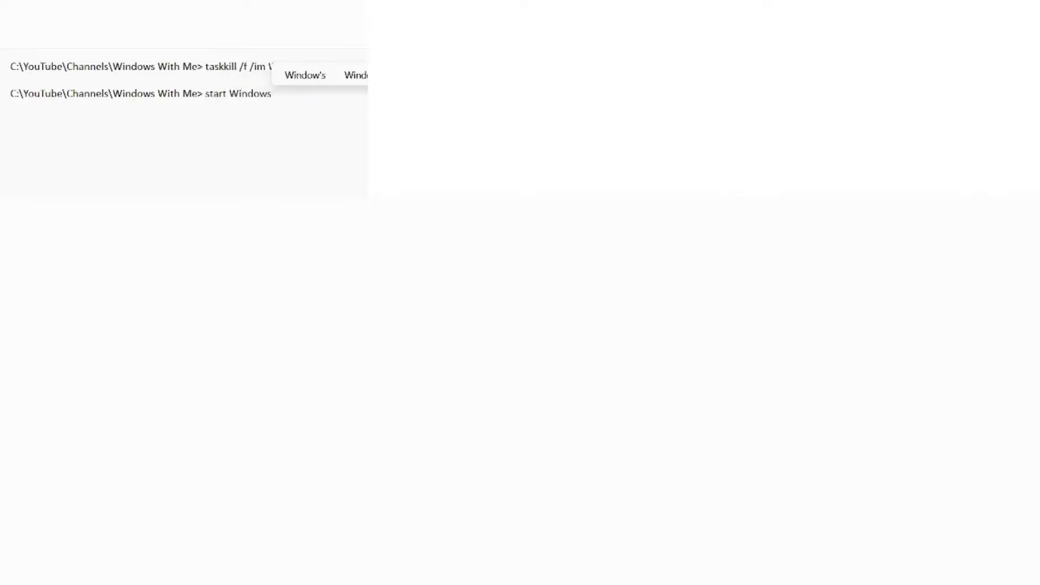
pyautogui.write('WithMeOu')
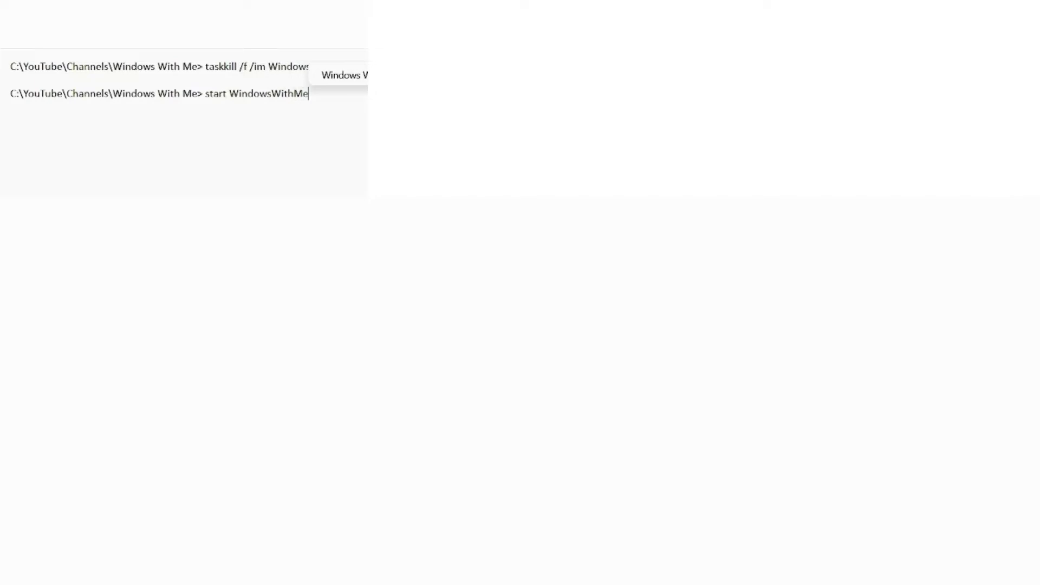
pyautogui.write('tro')
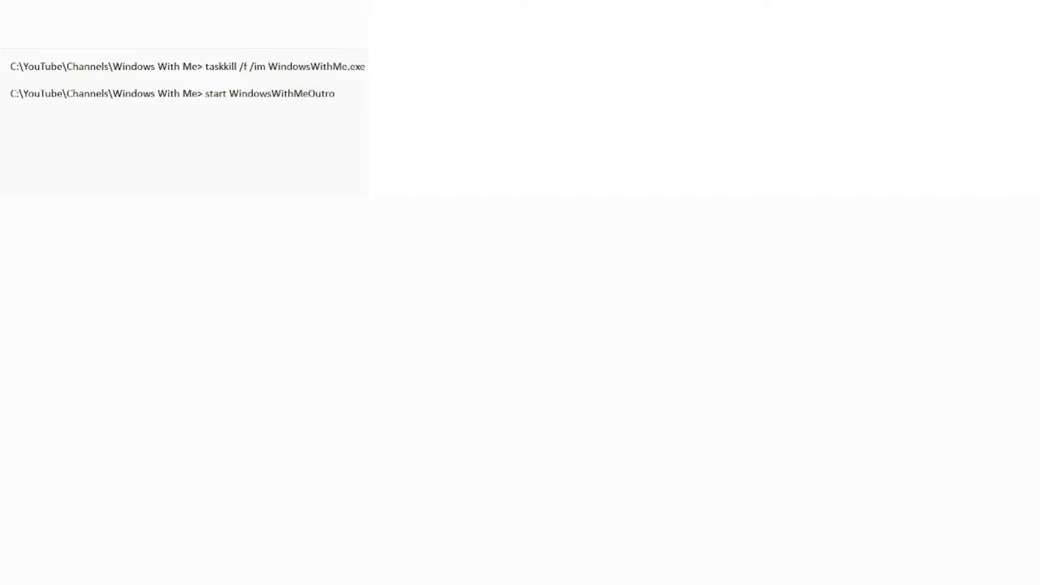